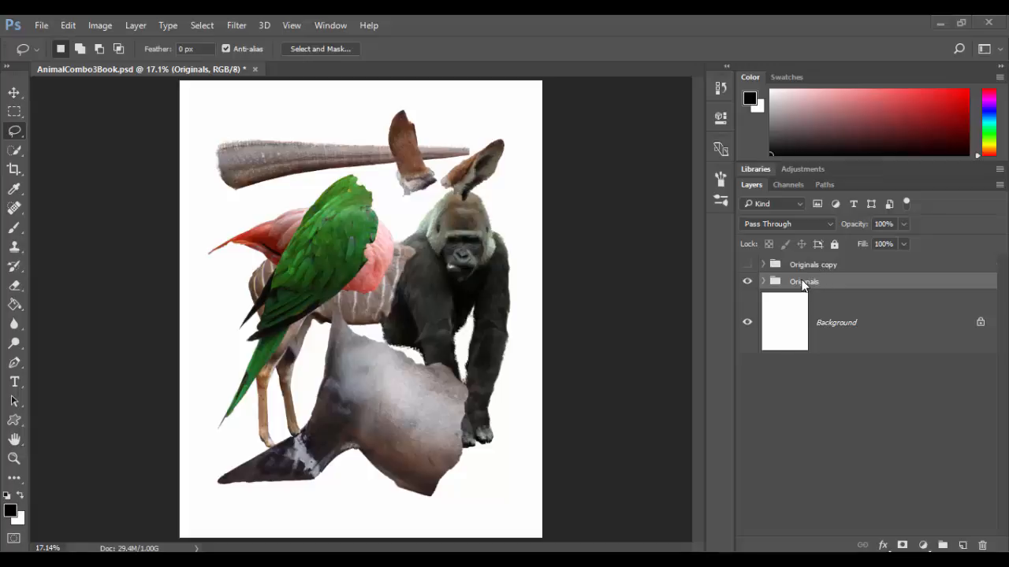
- Examine the masked layers in the Originals group, checking the Back Legs and Gorilla subgroups by toggling their visibility
click(763, 282)
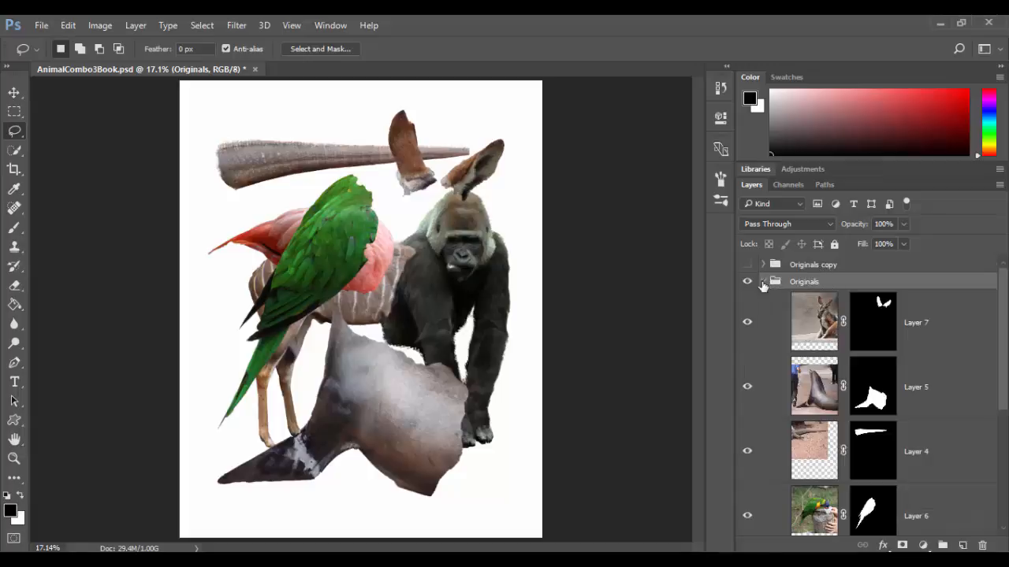
click(946, 334)
scroll(941, 457, down, 5)
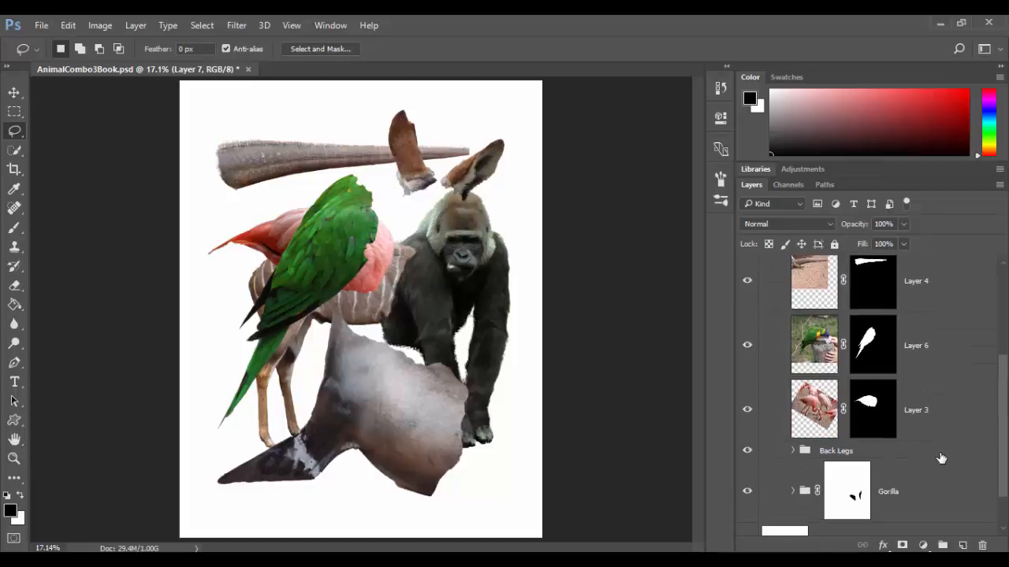
click(851, 457)
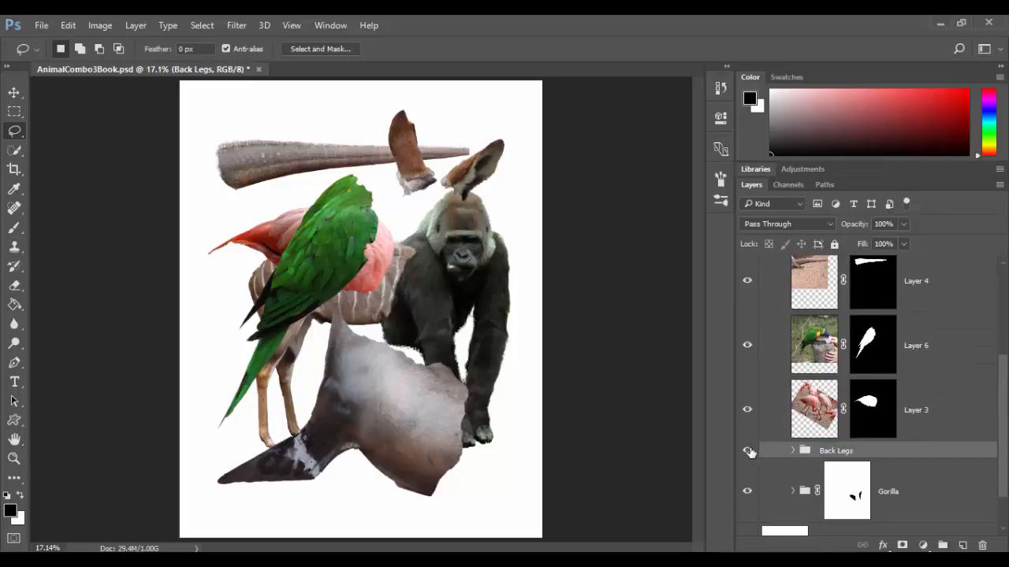
click(749, 451)
click(749, 451)
click(747, 494)
click(747, 493)
scroll(804, 472, up, 3)
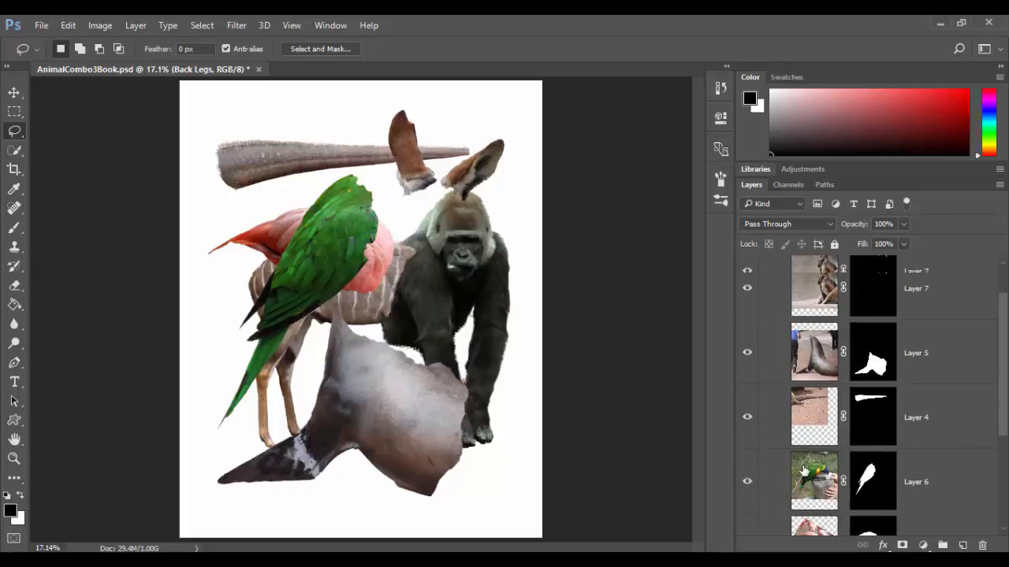
scroll(804, 471, up, 1)
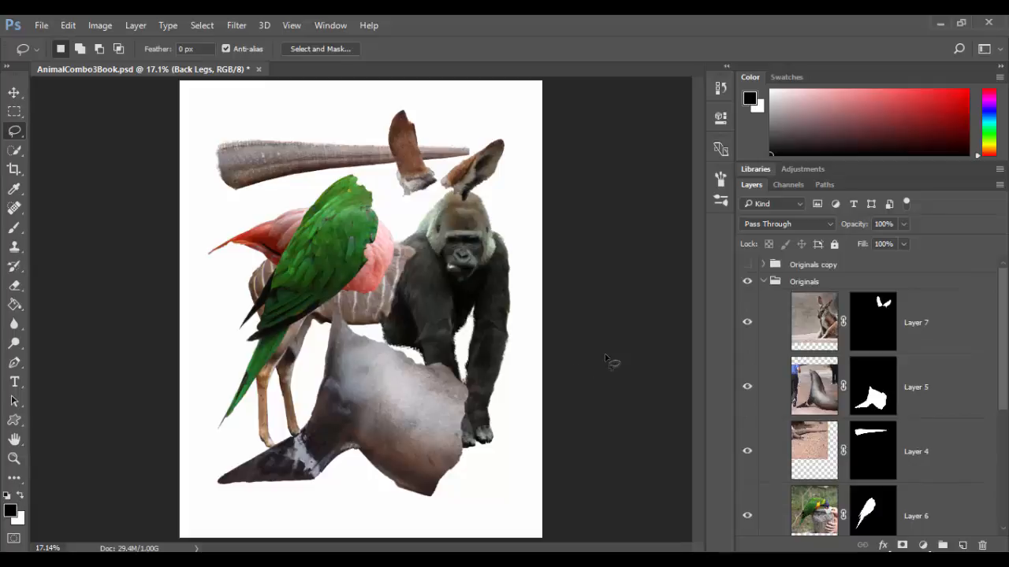
click(763, 282)
click(772, 285)
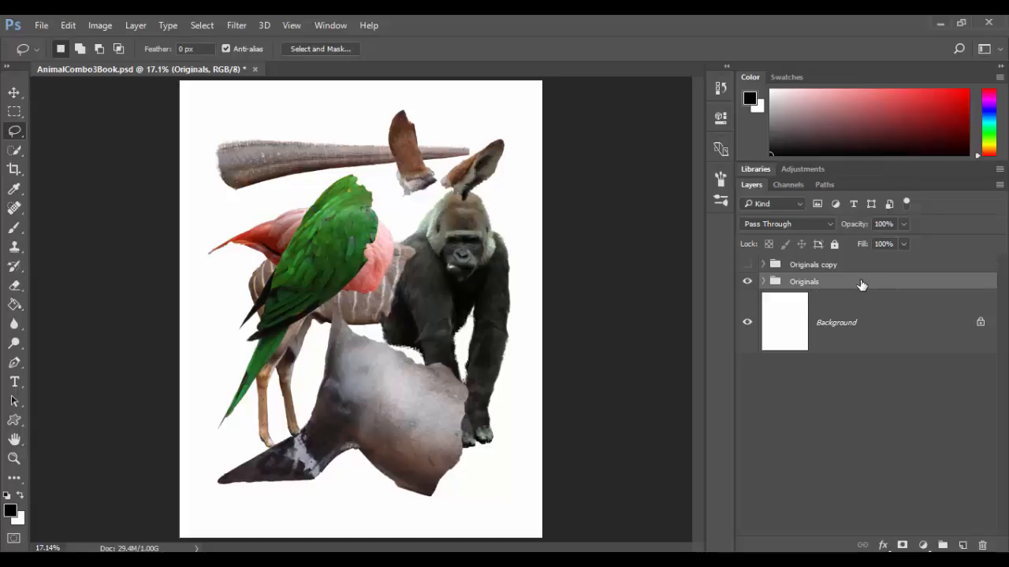
- Select all the layers inside the Originals group, from Layer 7 down to Gorilla, and collapse the group
click(762, 282)
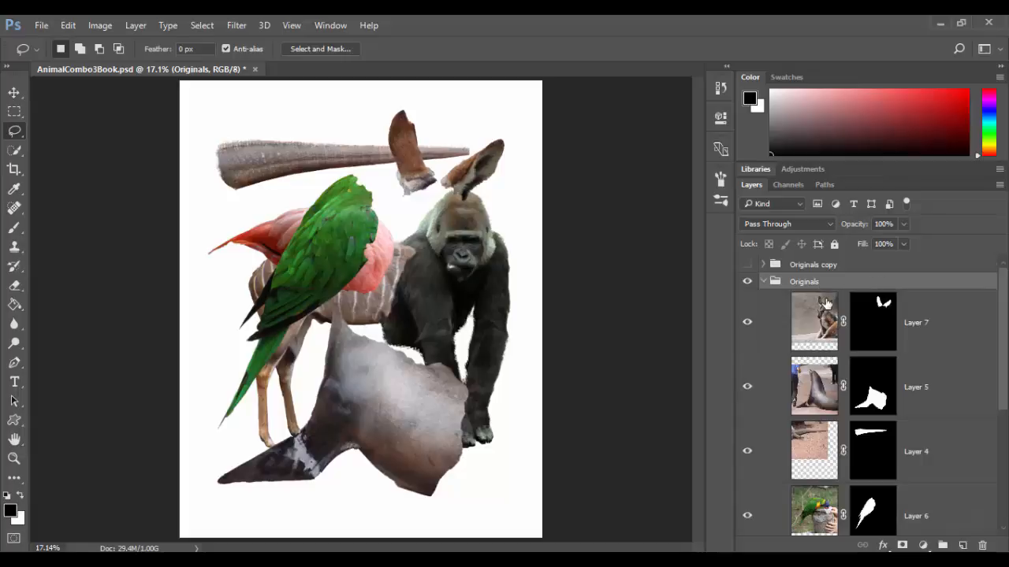
click(914, 324)
scroll(924, 438, down, 5)
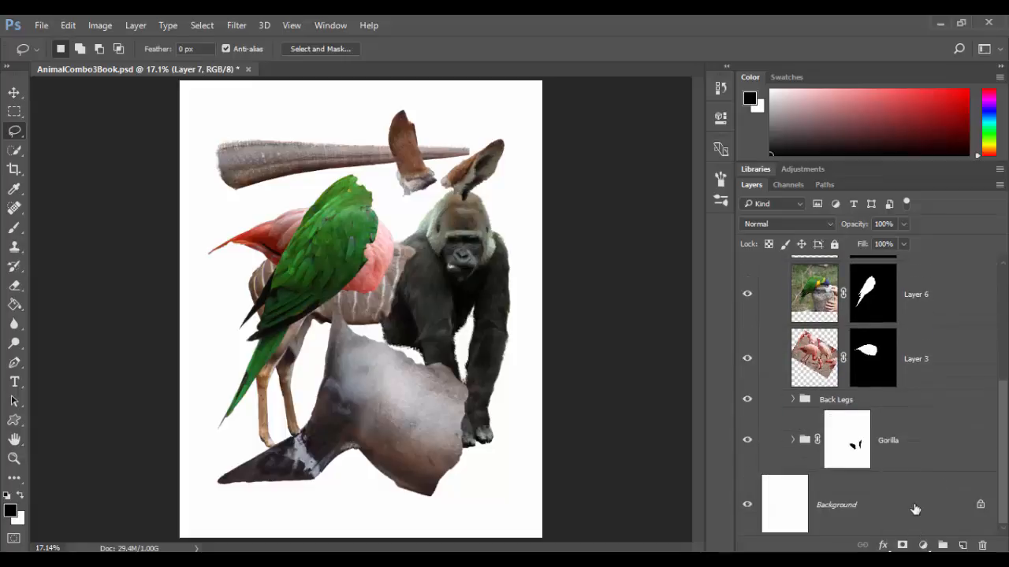
shift+click(942, 451)
scroll(938, 450, up, 5)
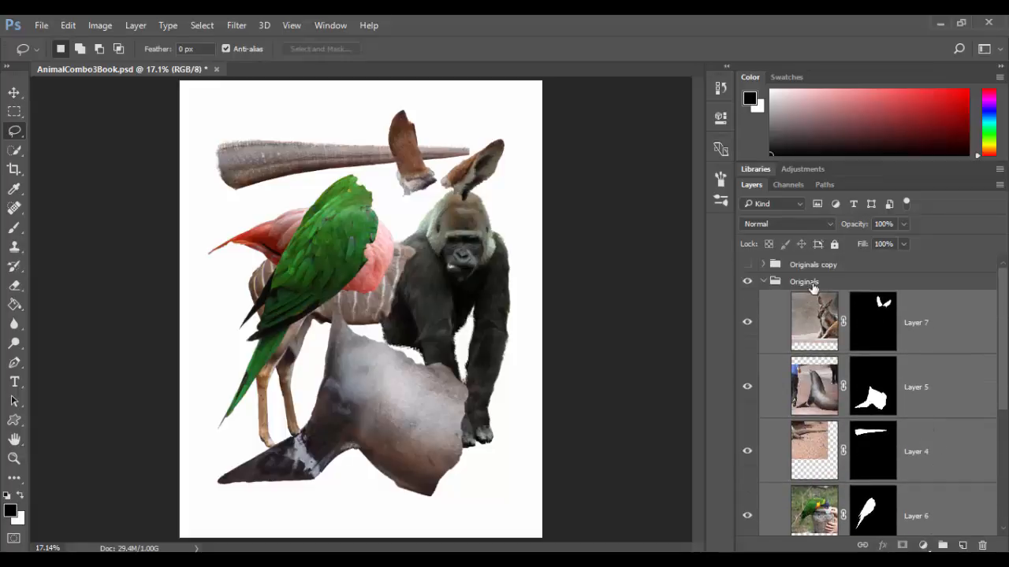
click(761, 282)
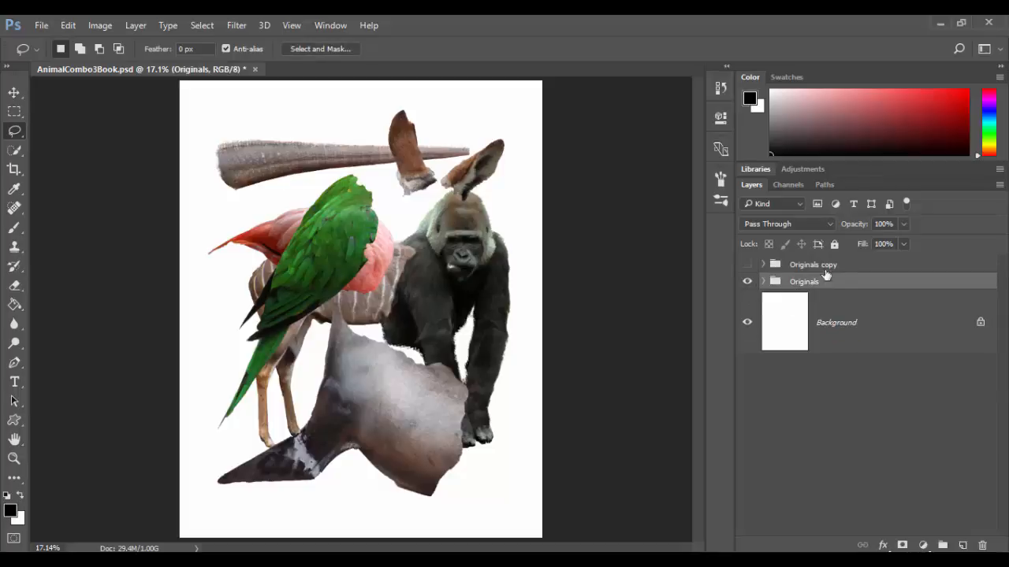
- Show the Originals copy group, compare it with the Originals group, and leave Originals hidden
click(747, 265)
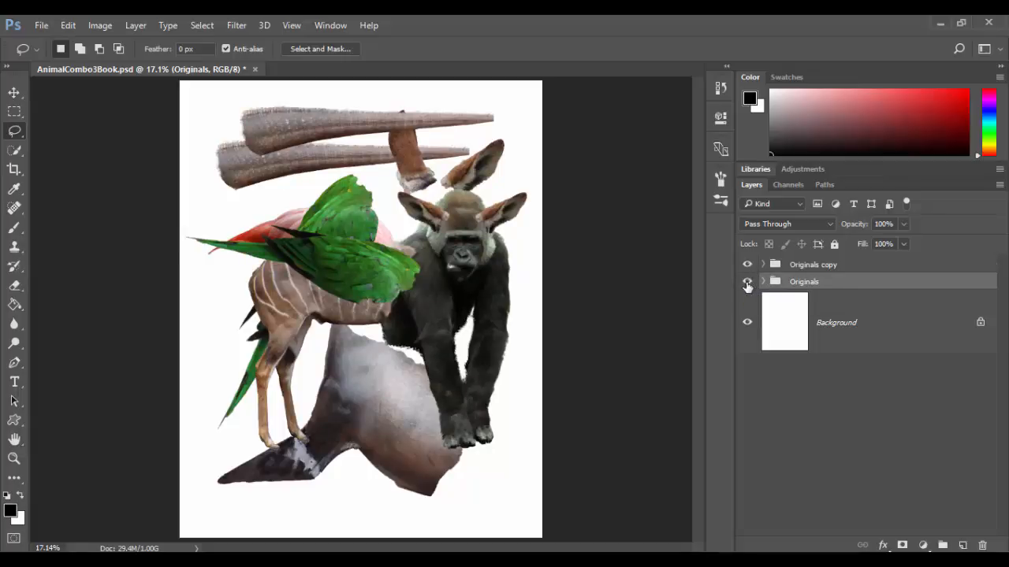
click(747, 284)
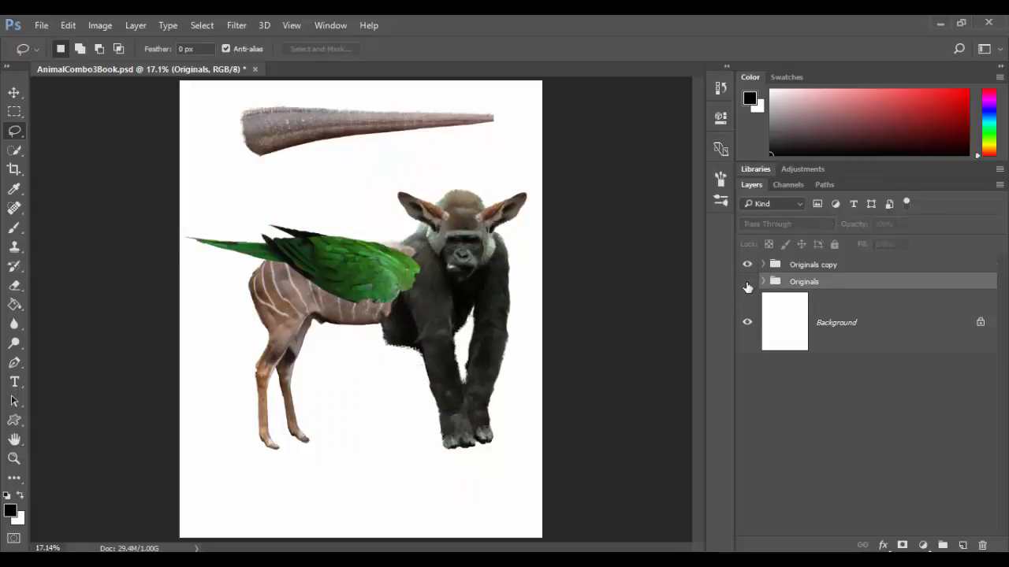
click(747, 284)
click(747, 284)
click(747, 283)
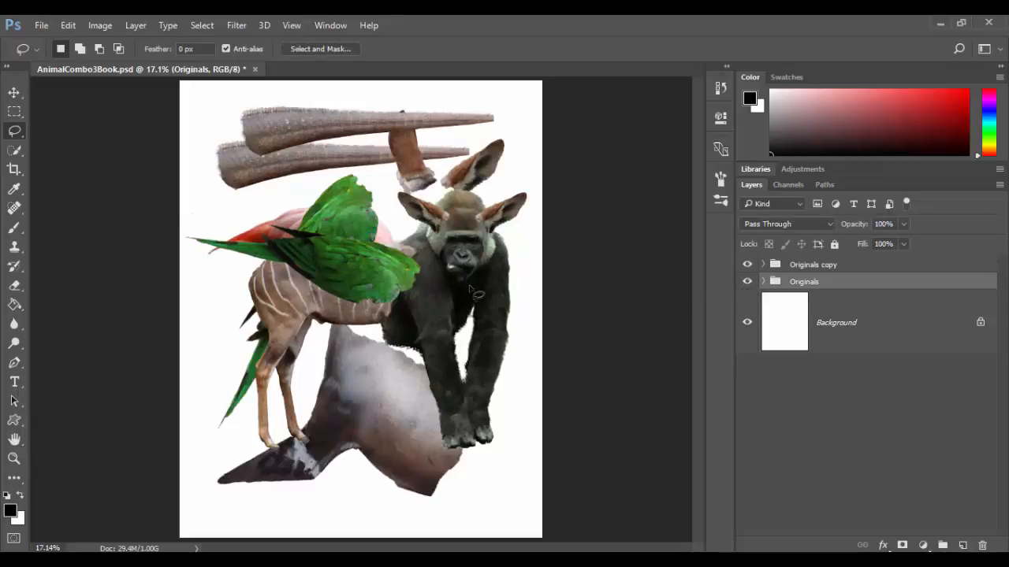
click(747, 282)
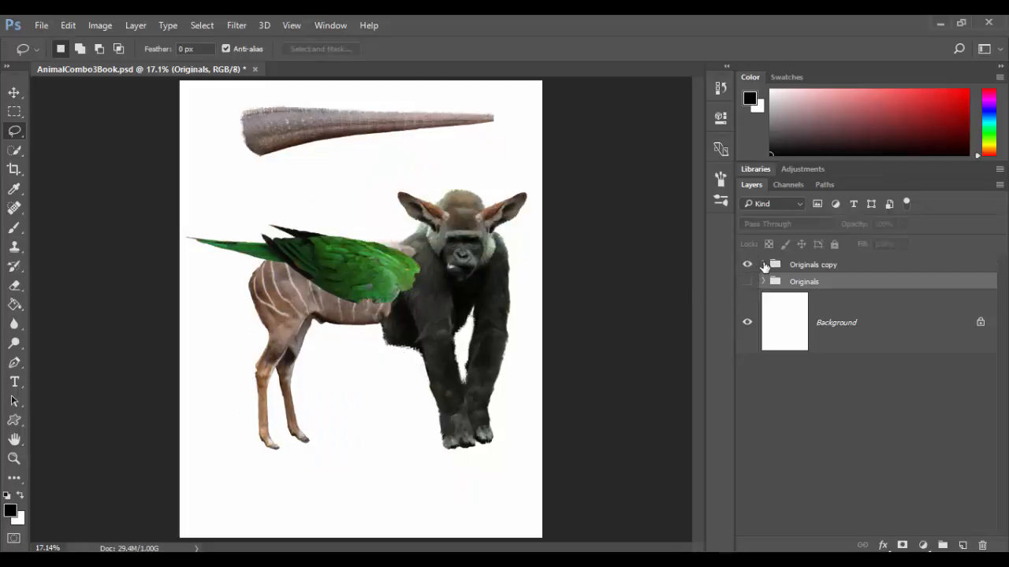
- Expand the Originals copy group and check its hidden Layer 5, Layer 3 and Layer 7 copy by toggling their visibility
click(764, 266)
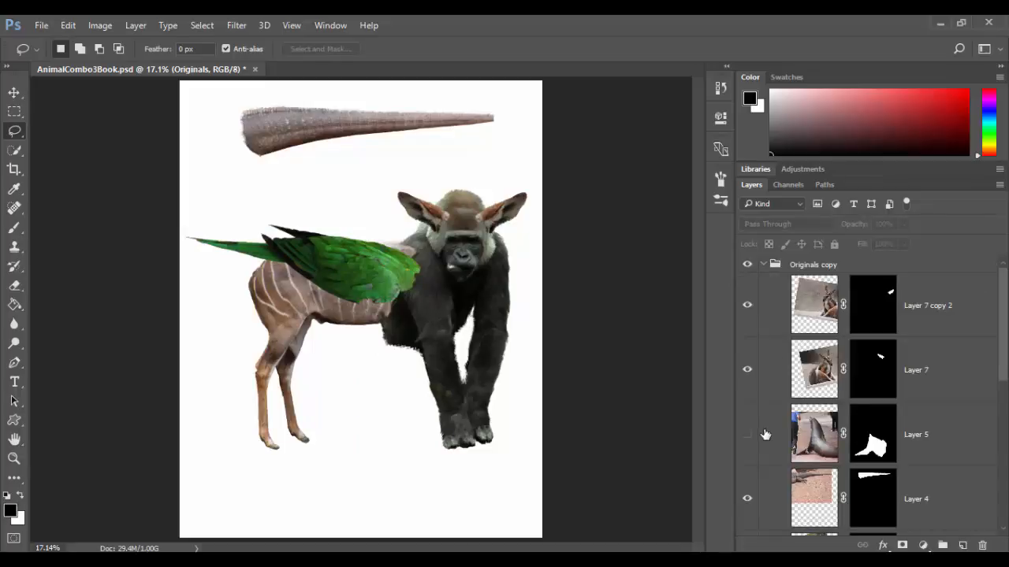
scroll(760, 429, down, 1)
click(748, 400)
click(748, 400)
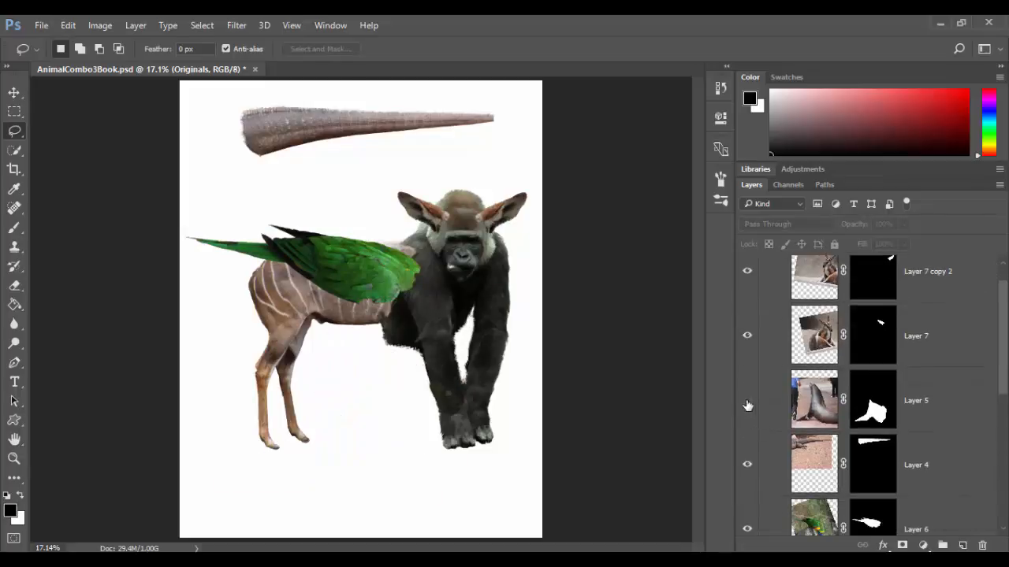
scroll(784, 448, down, 1)
scroll(784, 445, down, 3)
scroll(755, 450, down, 2)
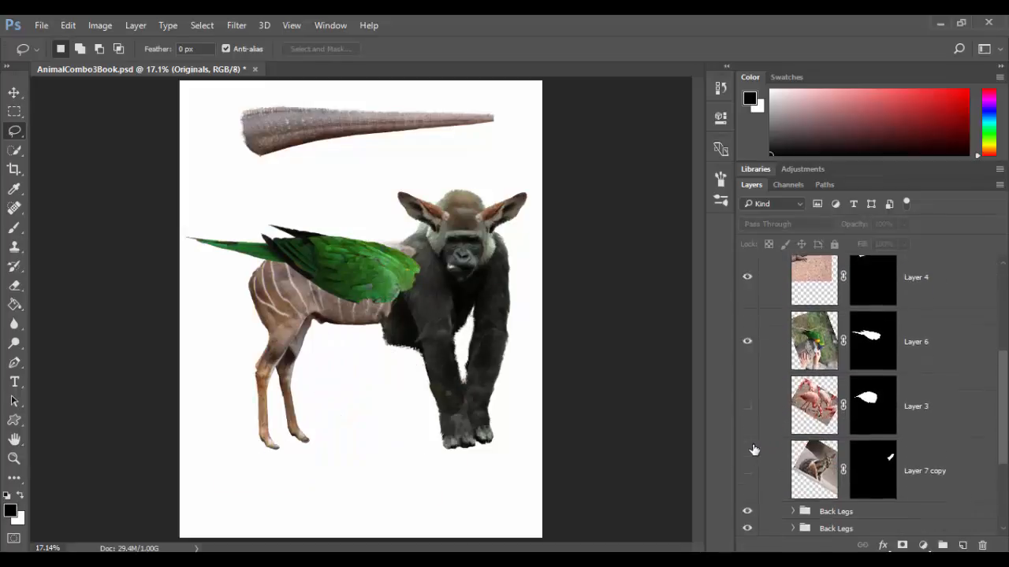
click(747, 371)
click(747, 372)
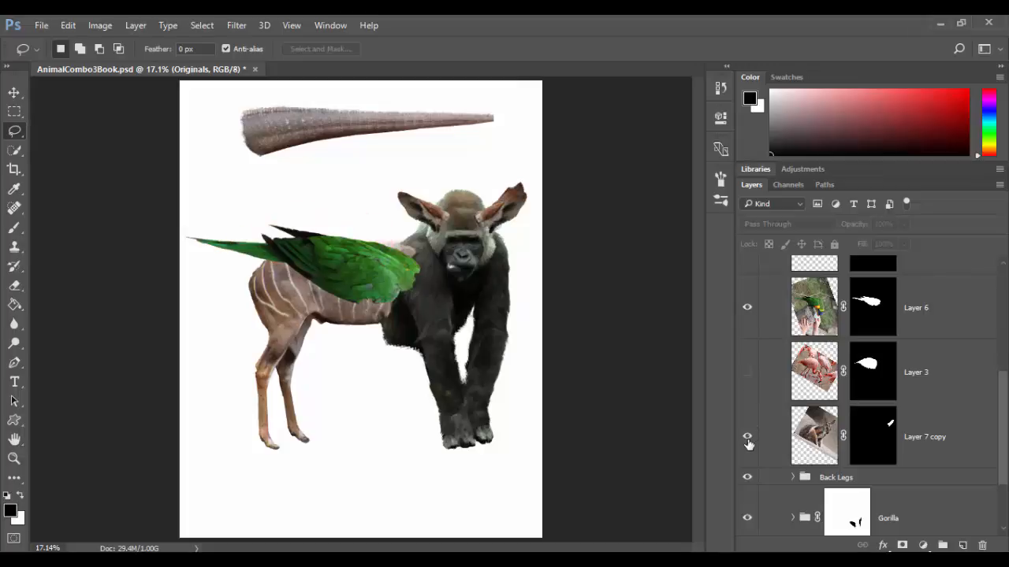
click(747, 439)
scroll(918, 448, up, 3)
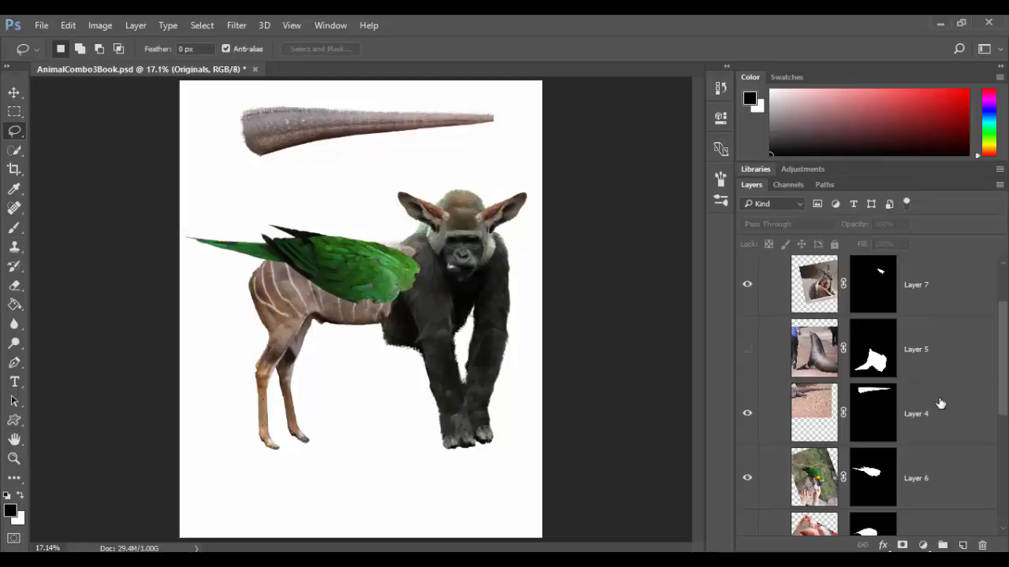
- Duplicate the tail on Layer 4 in the Originals copy group, placing the copy just below the original
click(933, 418)
click(747, 414)
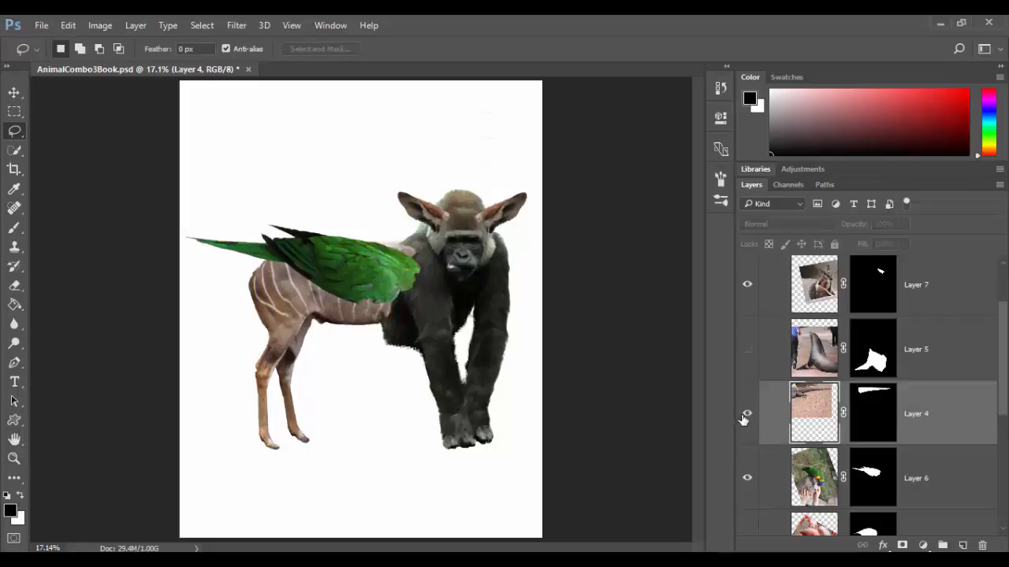
click(747, 414)
click(21, 93)
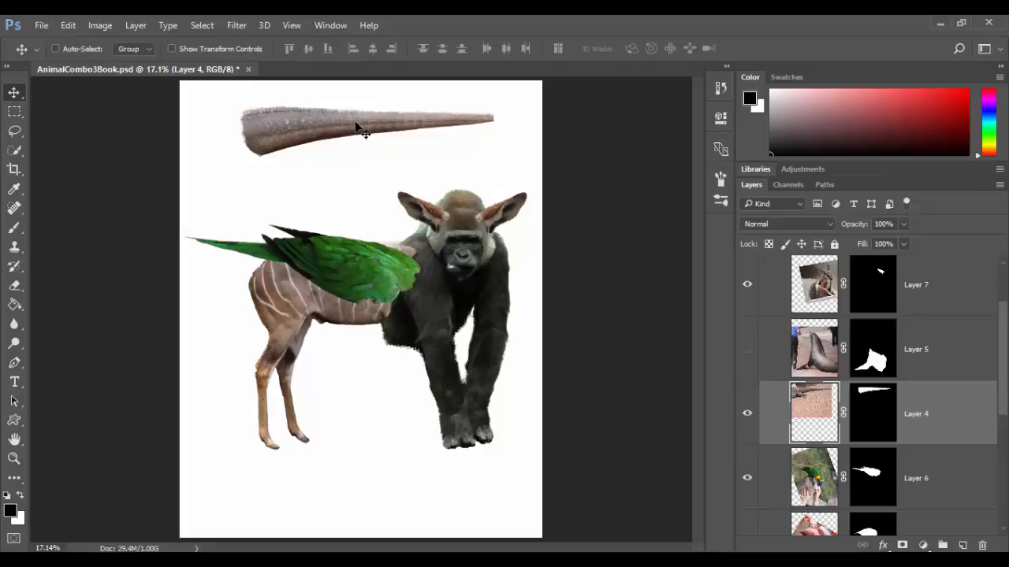
drag(359, 128, 357, 179)
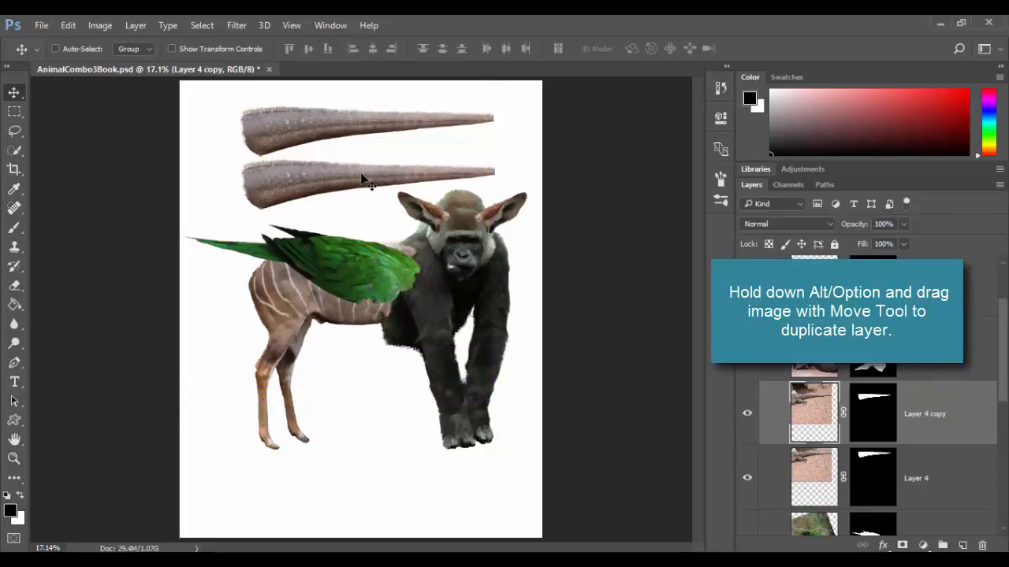
- Warp the duplicated tail, bending its body and thin end slightly downward, and apply the transform
key(ctrl+t)
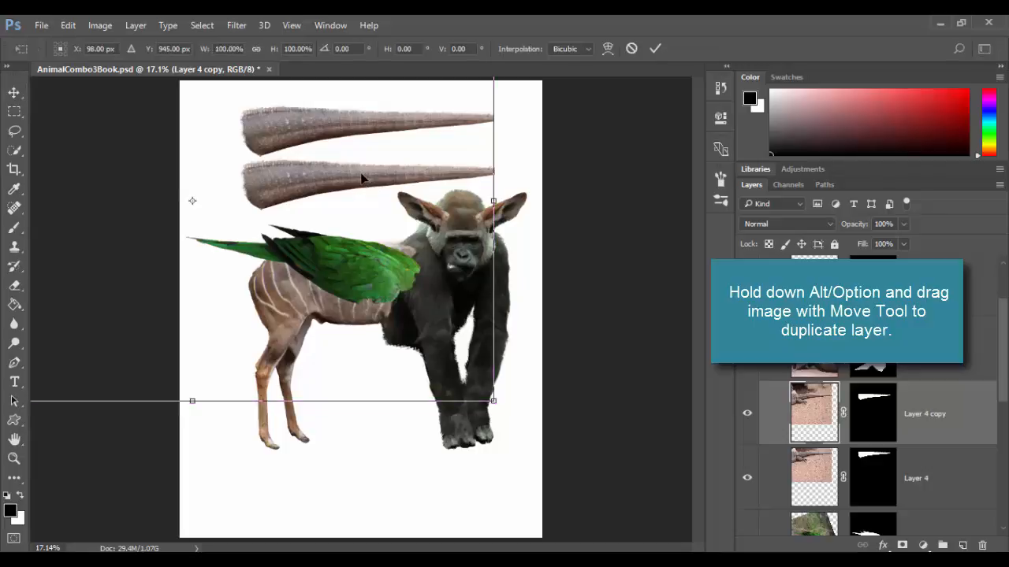
right_click(361, 179)
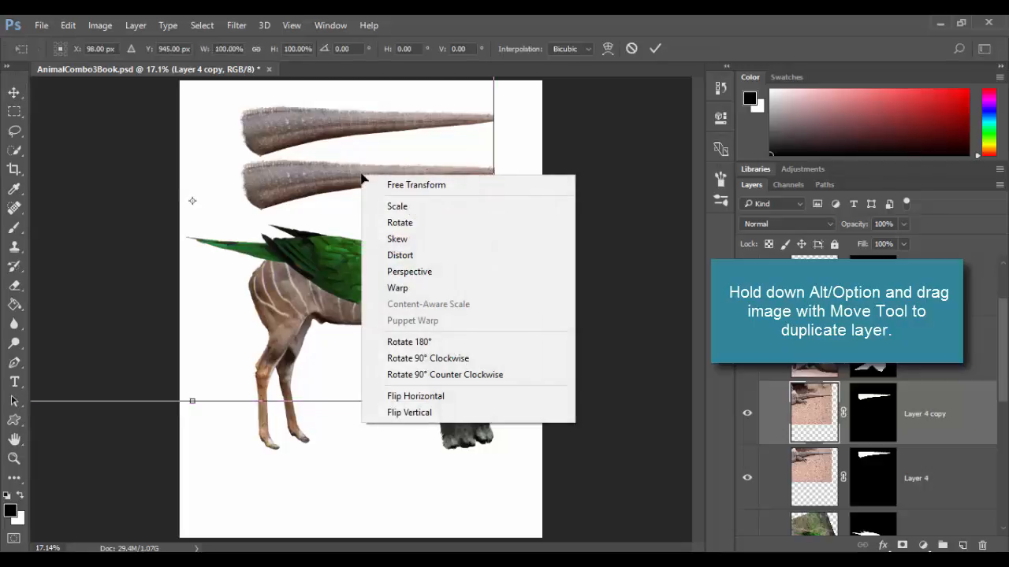
click(412, 289)
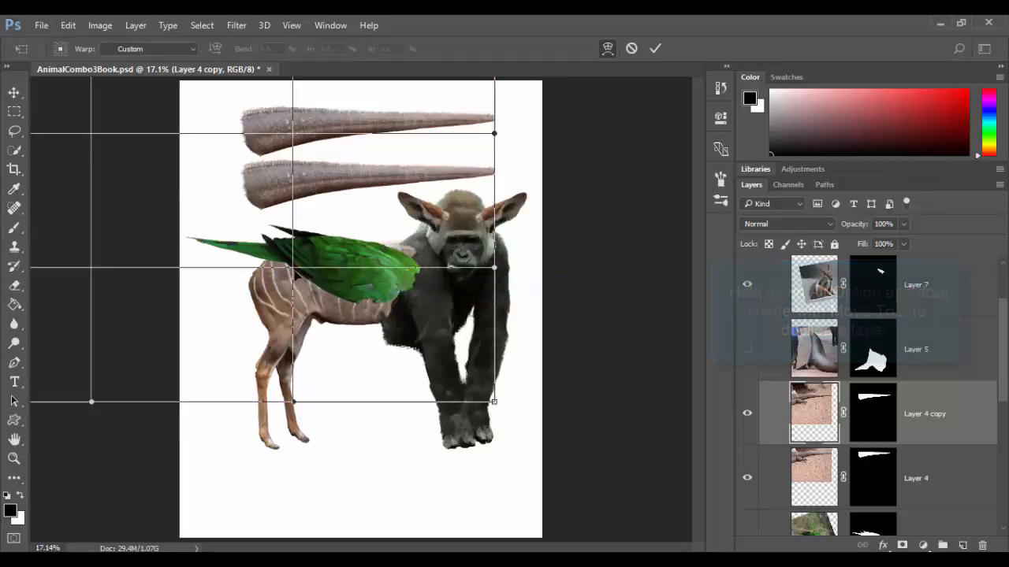
mouse_move(291, 293)
mouse_down()
mouse_move(318, 334)
mouse_move(295, 299)
mouse_up()
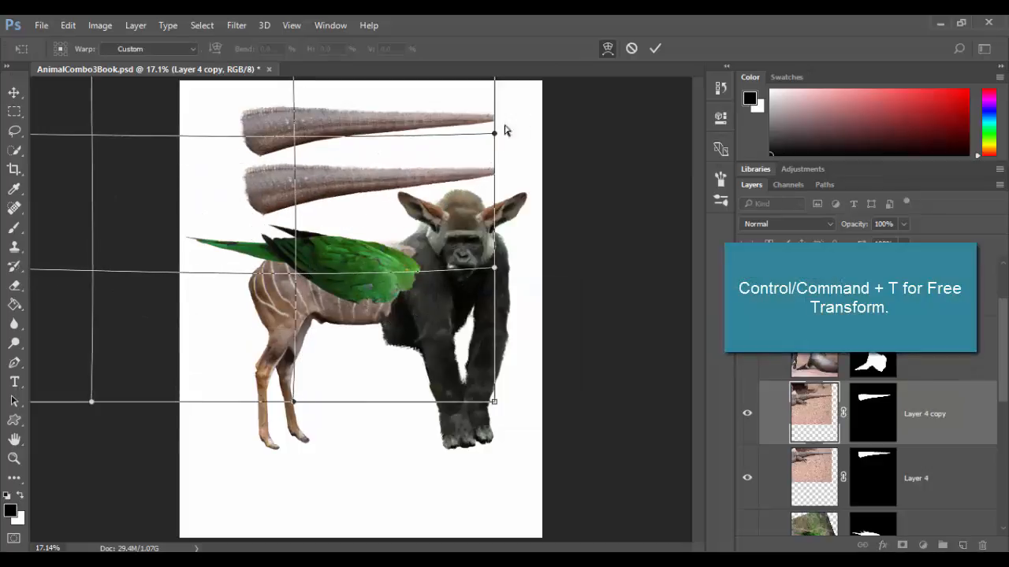
drag(495, 134, 504, 172)
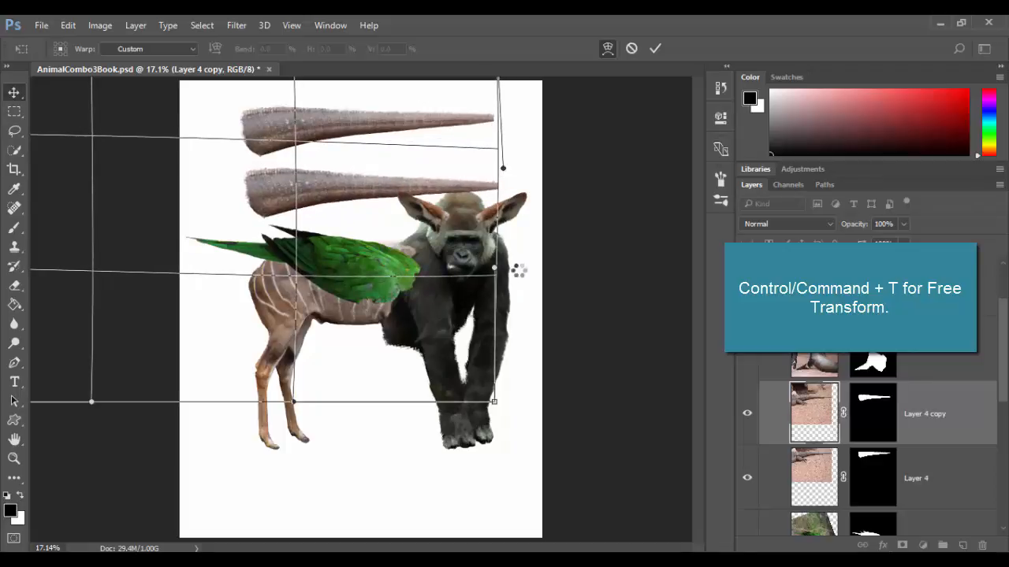
key(Return)
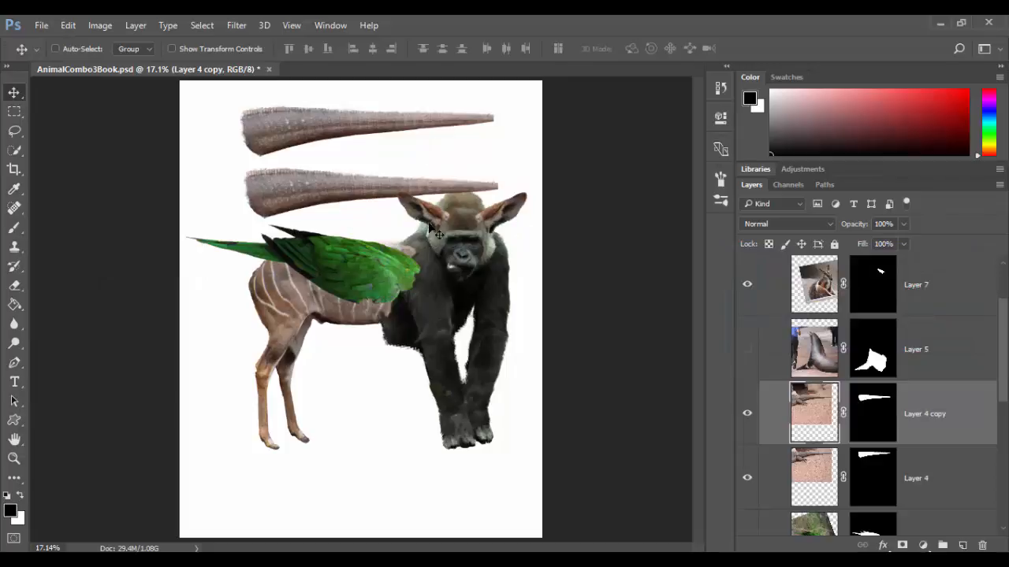
- Lasso the thin end of the duplicated tail, warp only that area inward and upward, and deselect it
key(l)
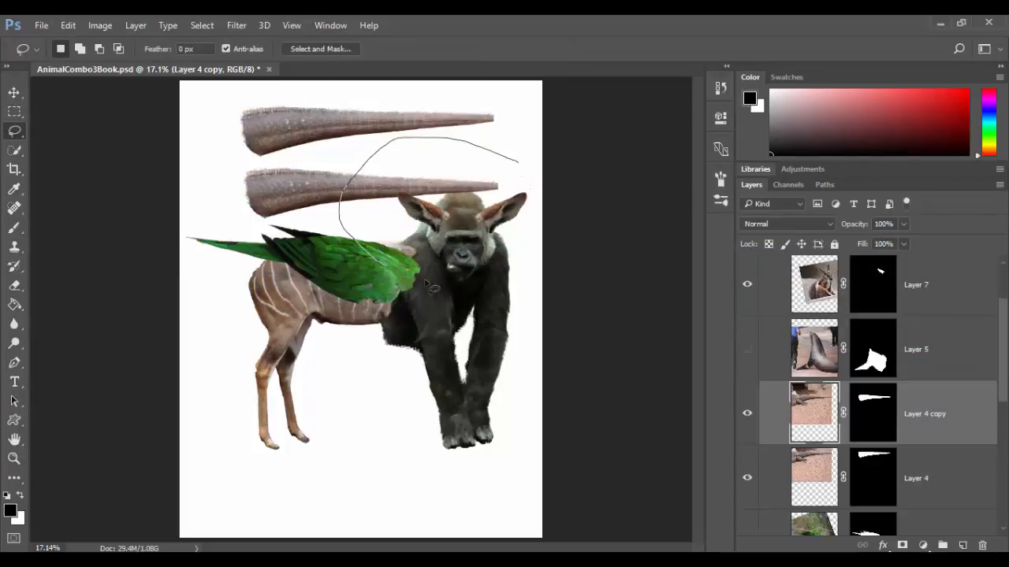
drag(501, 166, 503, 168)
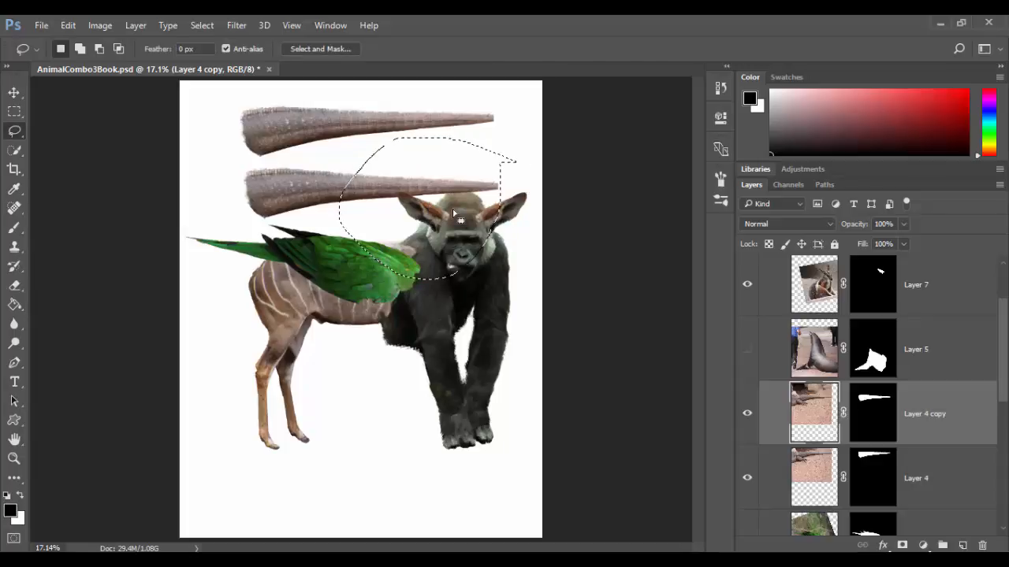
key(ctrl+t)
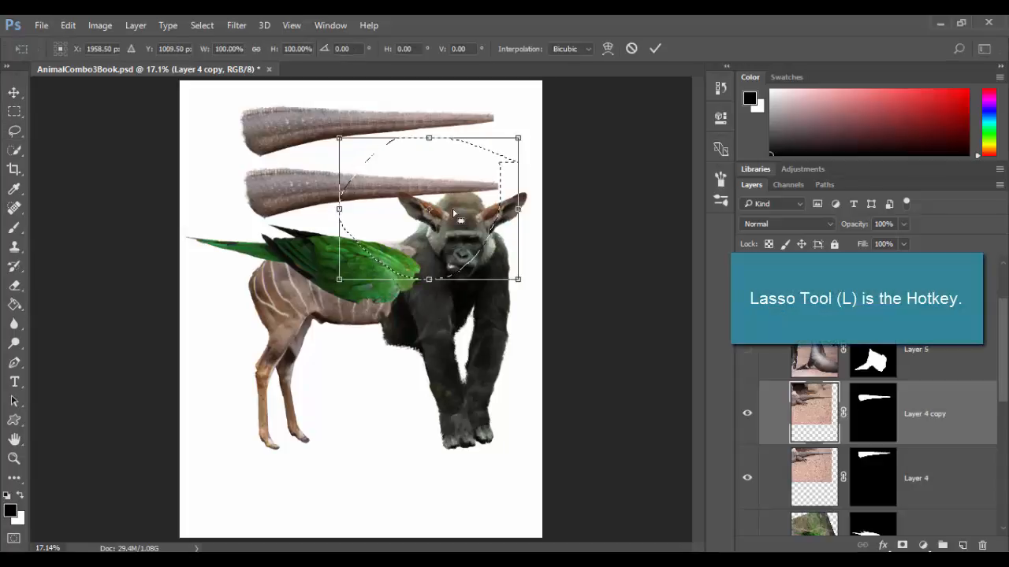
right_click(465, 188)
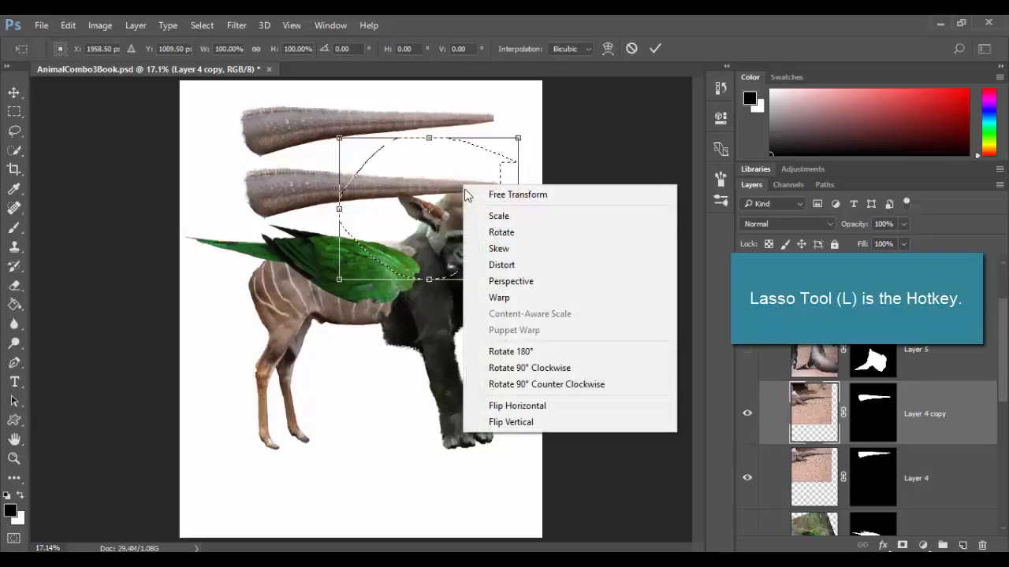
click(497, 296)
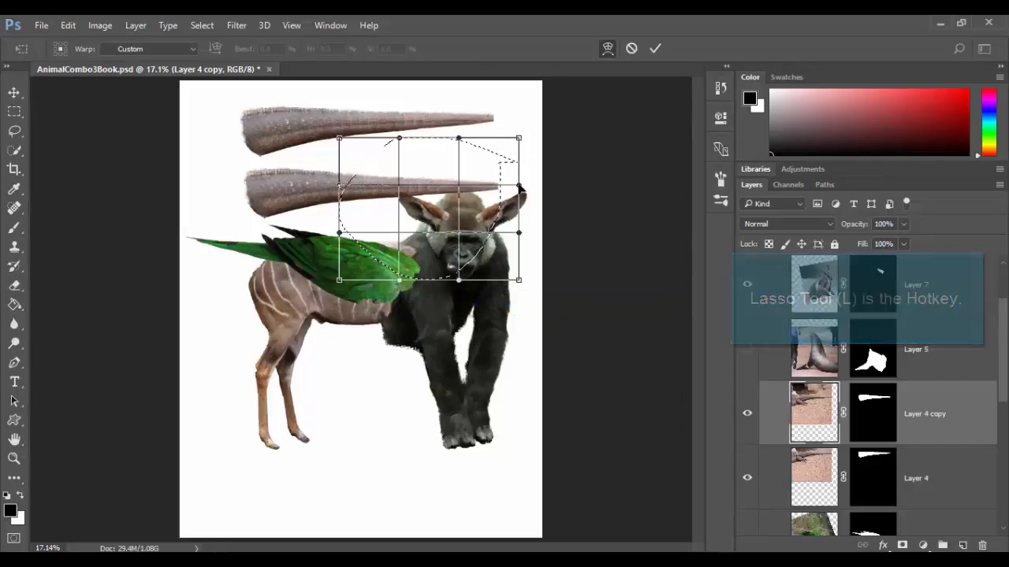
drag(513, 187, 484, 189)
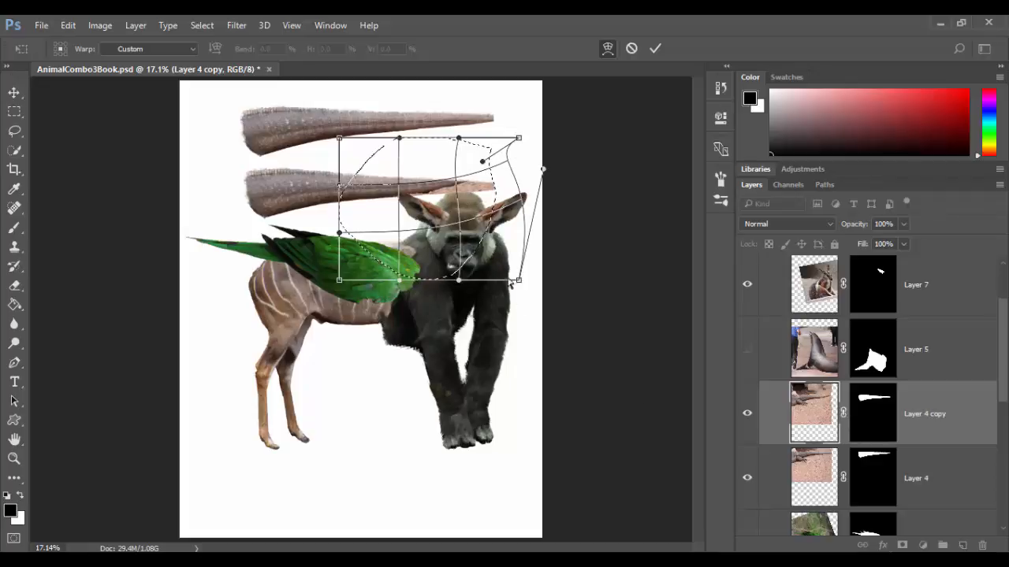
key(l)
key(Return)
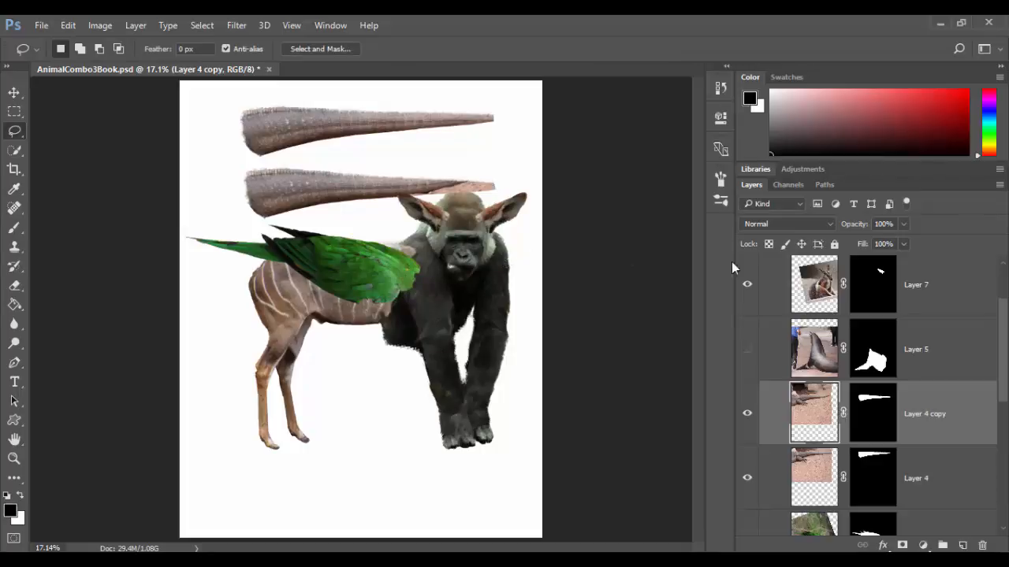
- Delete the duplicated tail layer, Layer 4 copy
right_click(949, 421)
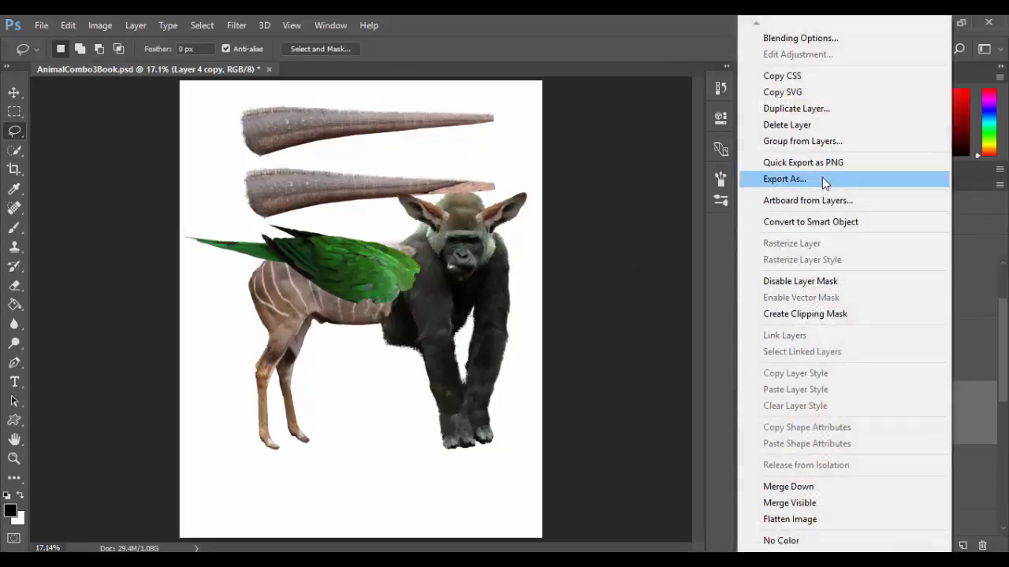
click(819, 129)
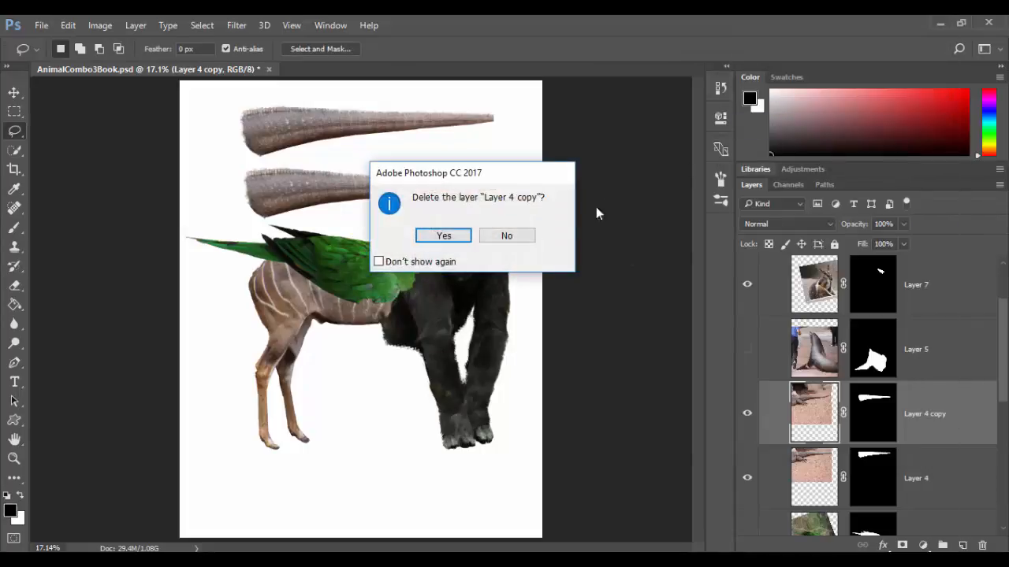
click(442, 234)
- Apply the layer mask of Layer 4 and move the cut-out tail slightly down, above the creature
click(881, 416)
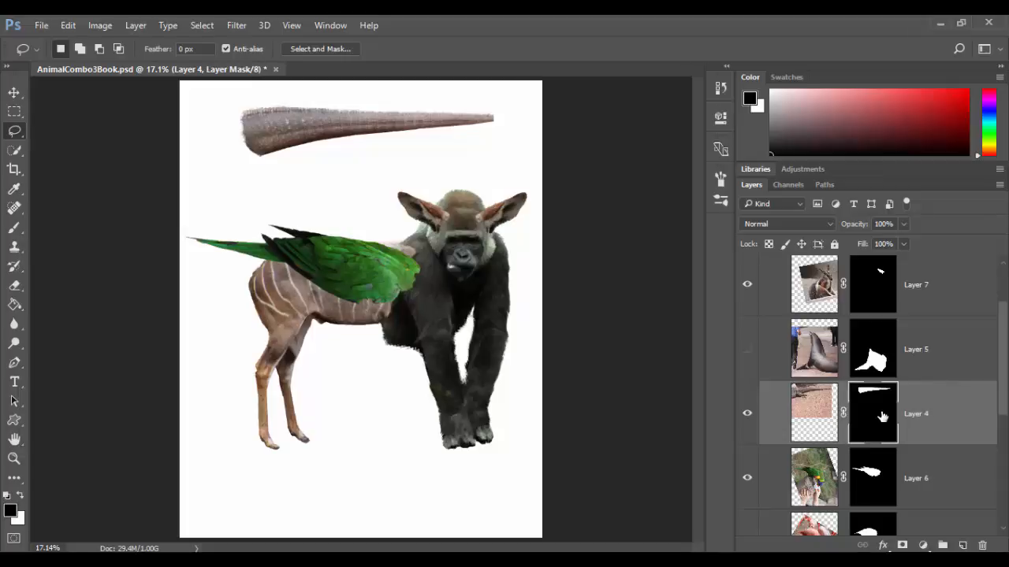
right_click(874, 415)
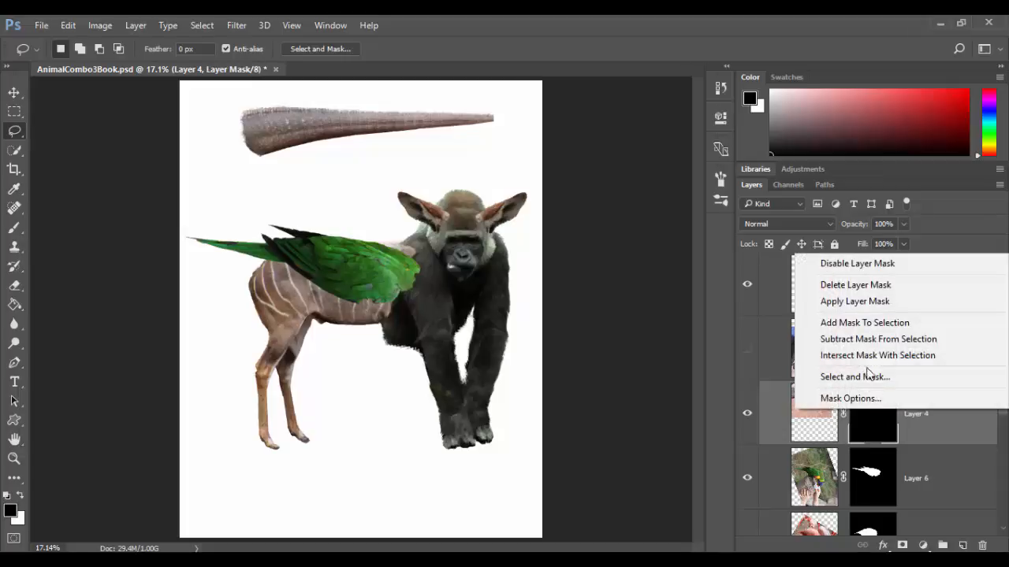
click(882, 300)
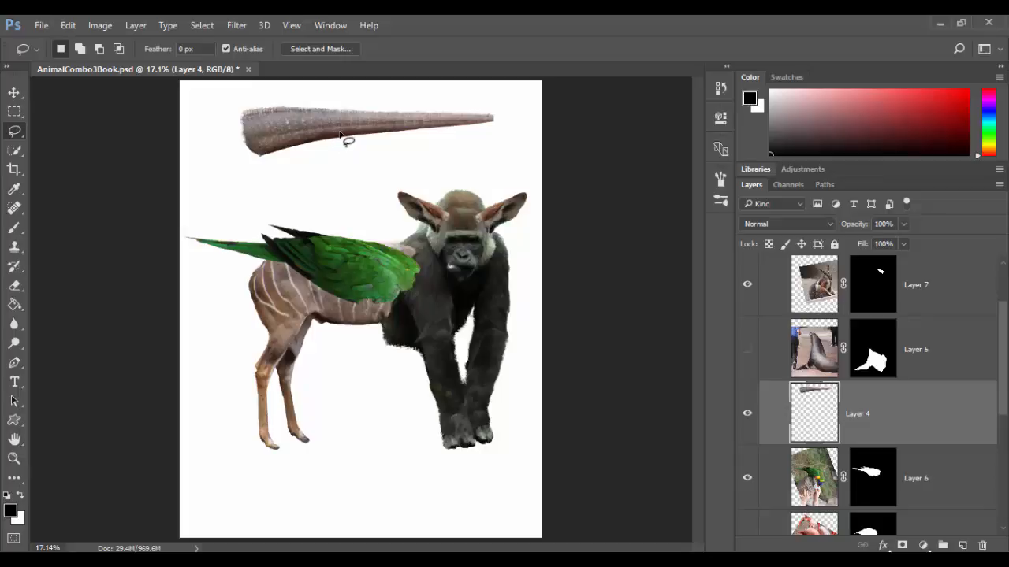
key(v)
mouse_move(345, 138)
mouse_down()
mouse_move(352, 178)
mouse_move(342, 187)
mouse_up()
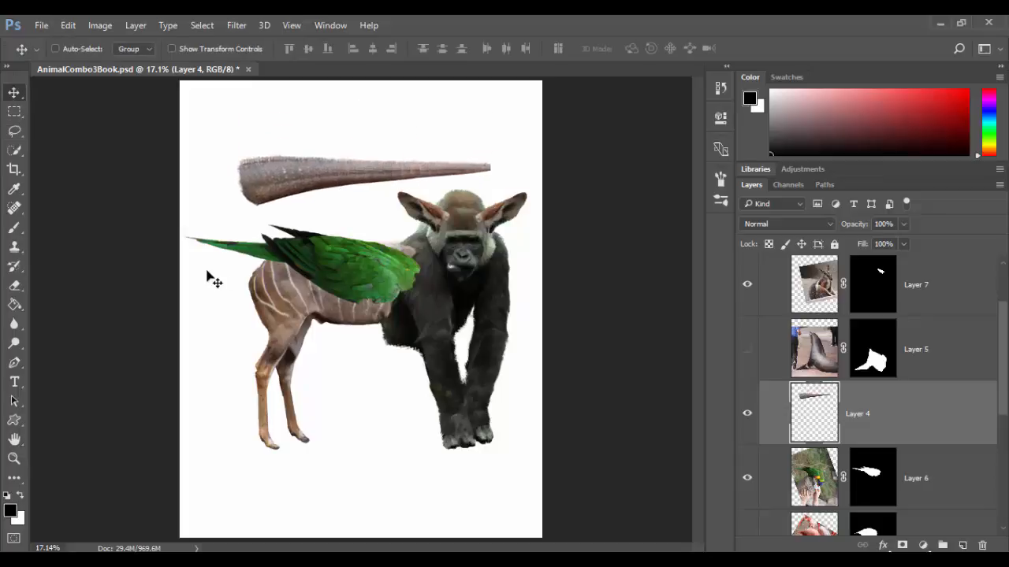
- Try flipping the tail on Layer 4 horizontally and placing it across the creature's body with Free Transform
key(ctrl+t)
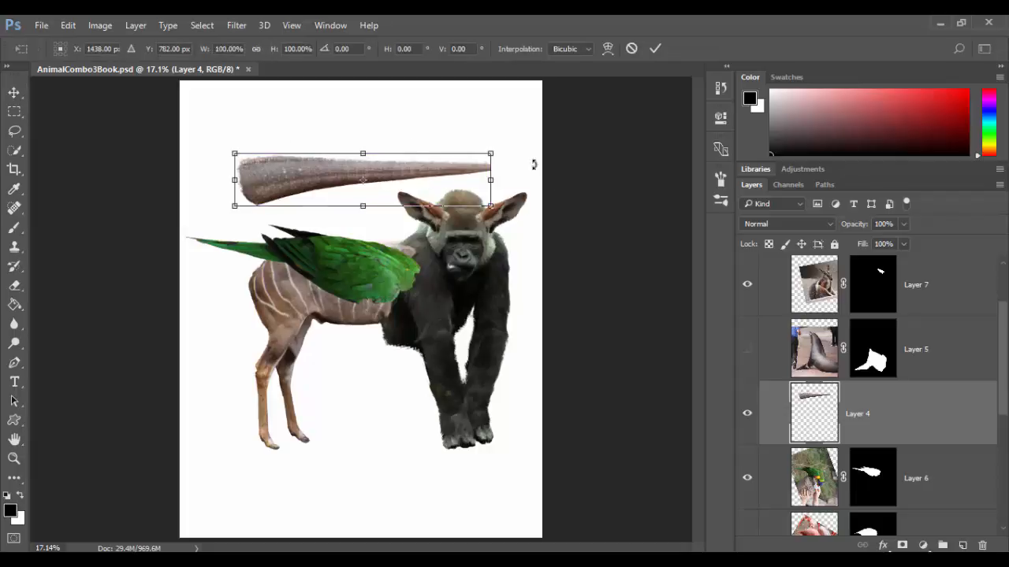
right_click(313, 182)
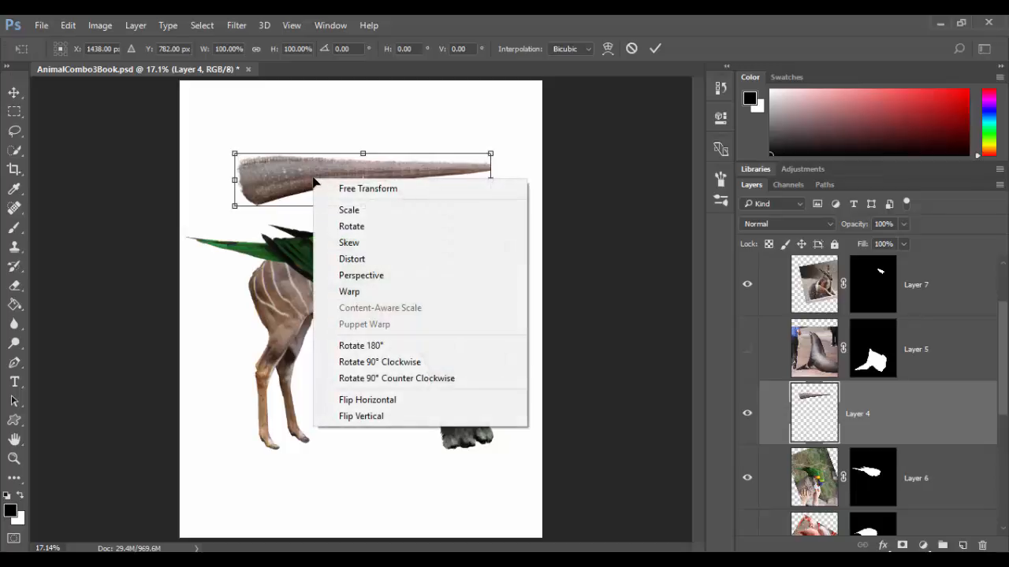
click(395, 400)
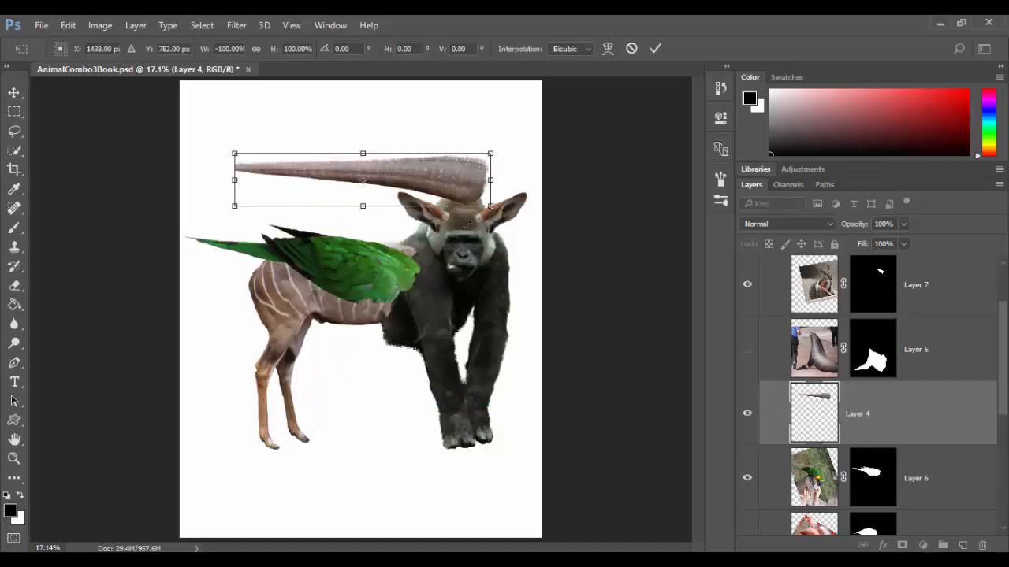
drag(468, 184, 431, 364)
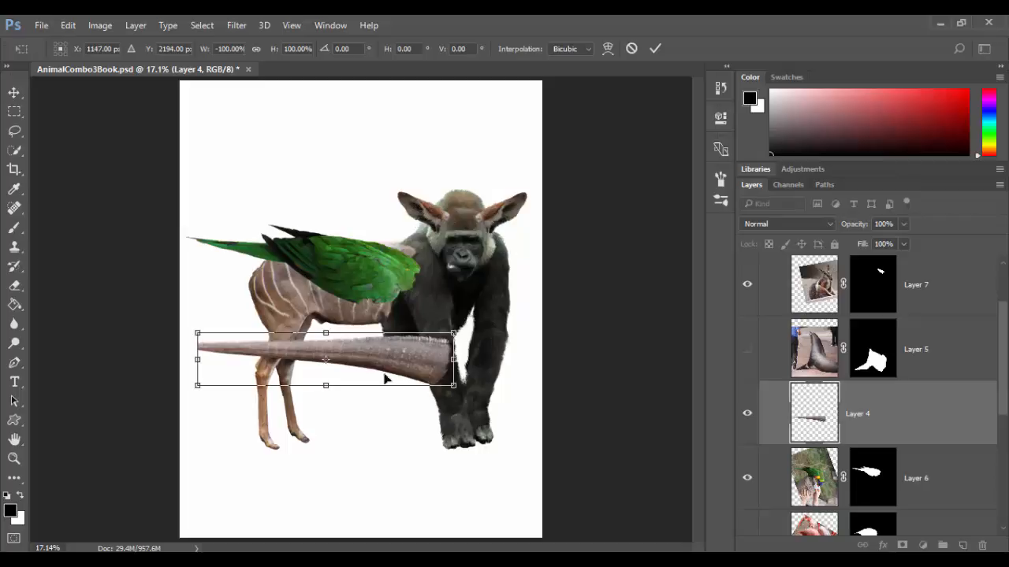
drag(423, 361, 434, 281)
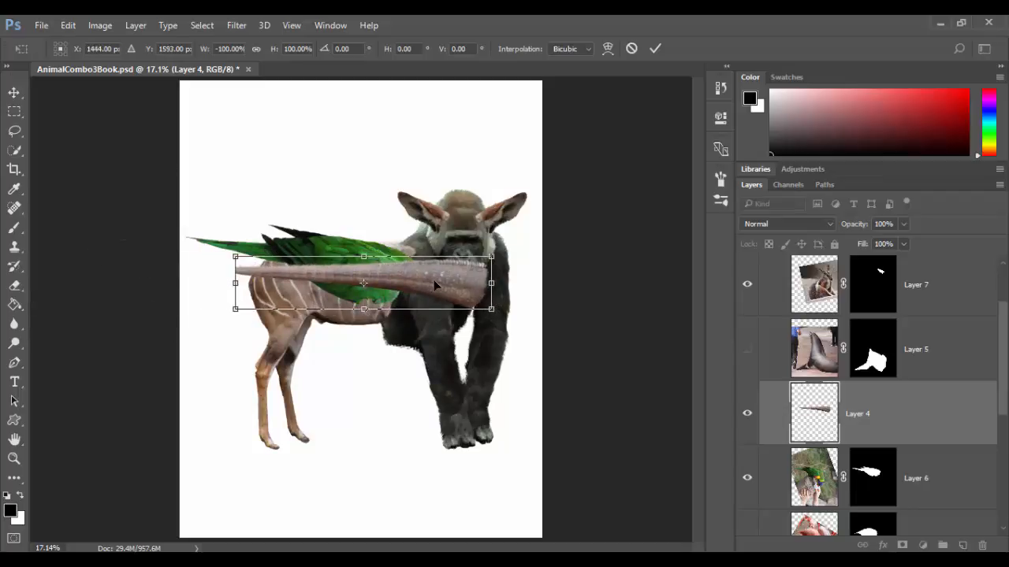
- Try warping the flipped tail so its thin end bends upward, and undo the whole transform
right_click(434, 279)
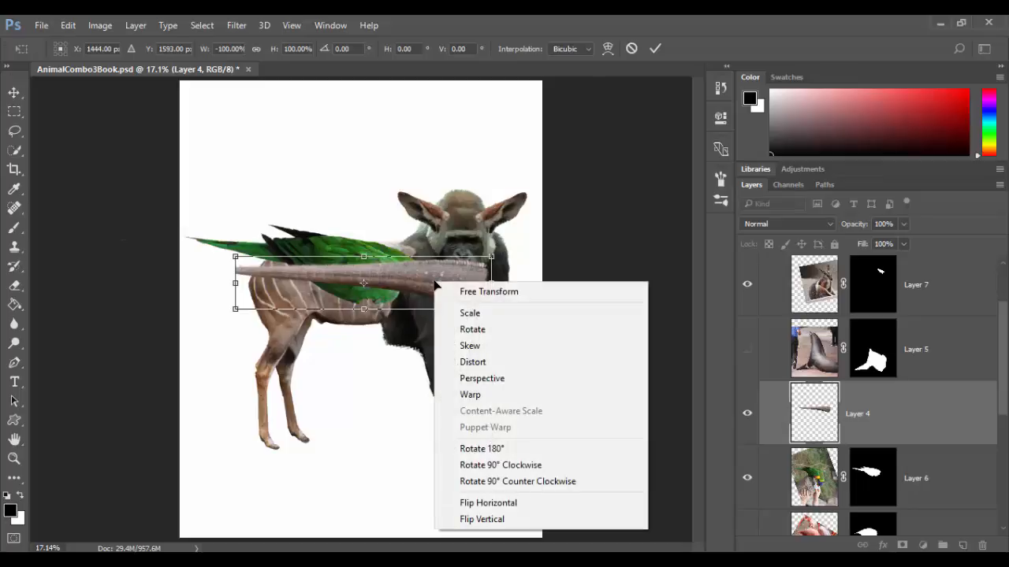
click(501, 402)
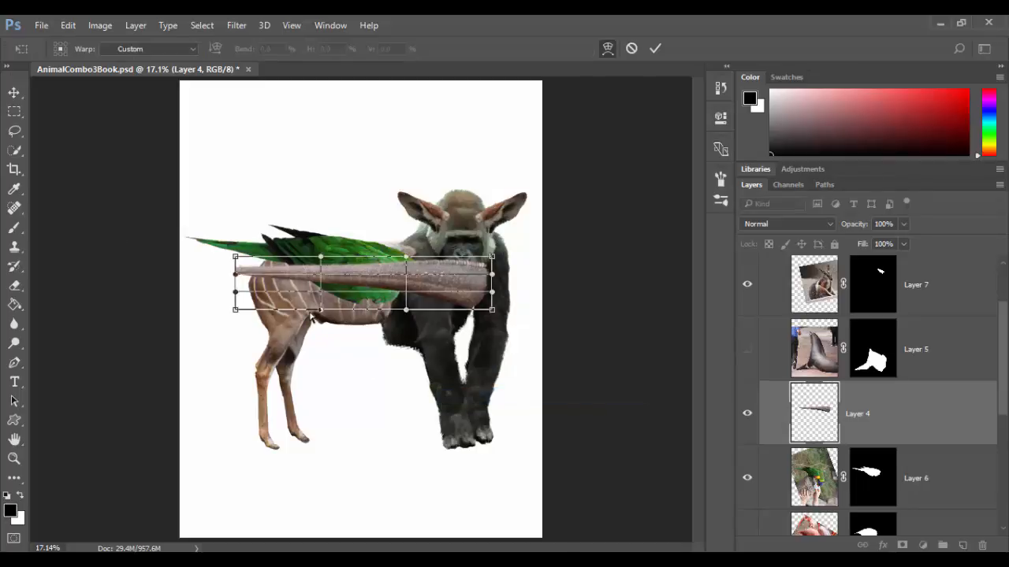
drag(234, 254, 258, 206)
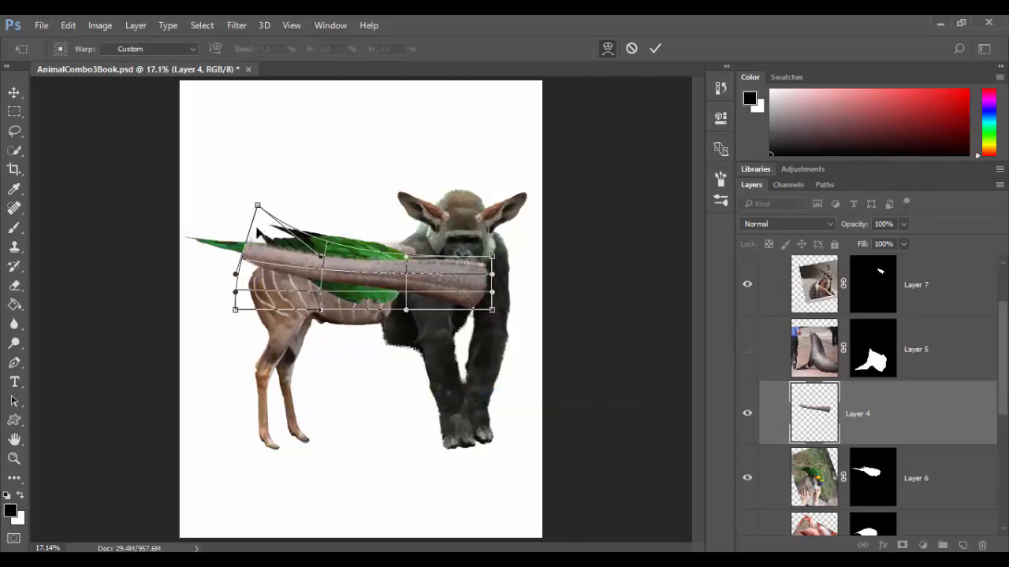
drag(237, 292, 243, 246)
drag(257, 205, 304, 196)
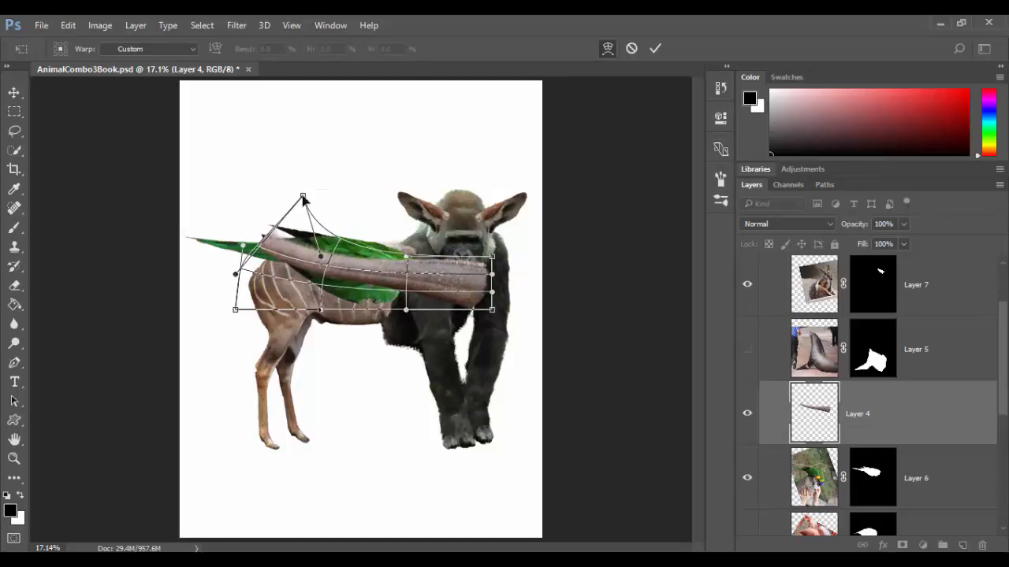
mouse_move(342, 238)
mouse_down()
mouse_move(383, 235)
mouse_move(344, 235)
mouse_up()
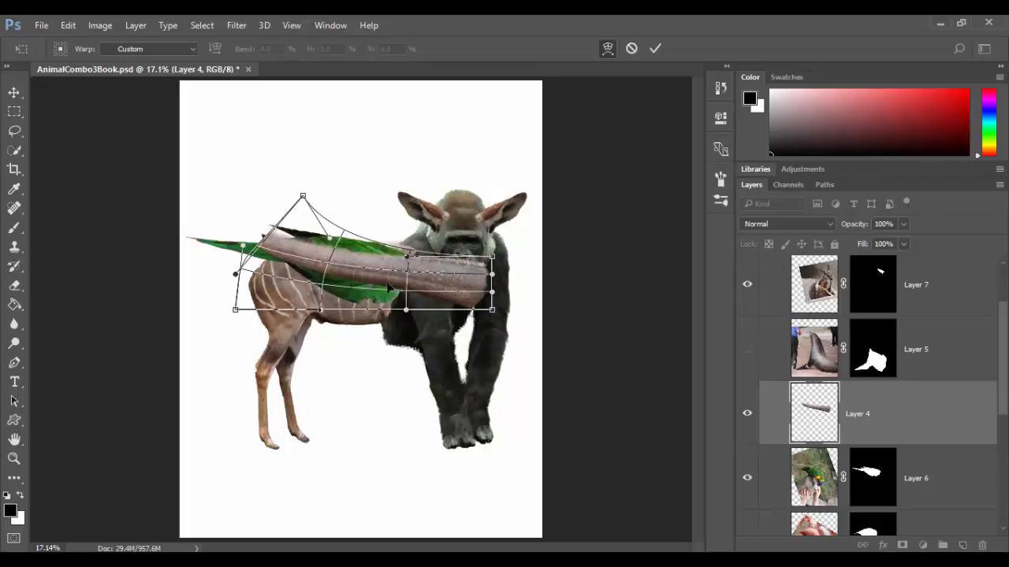
key(Return)
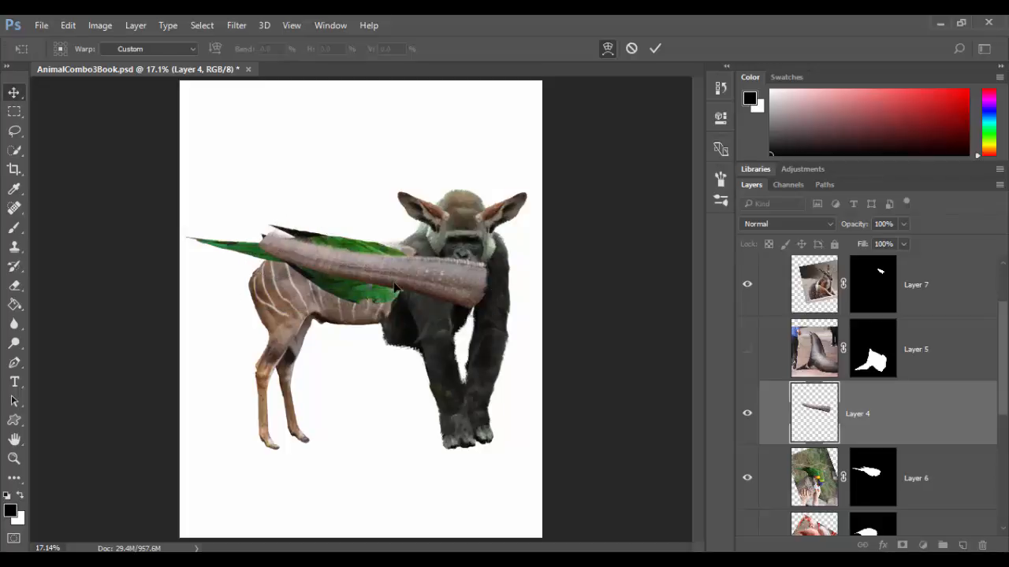
key(ctrl+z)
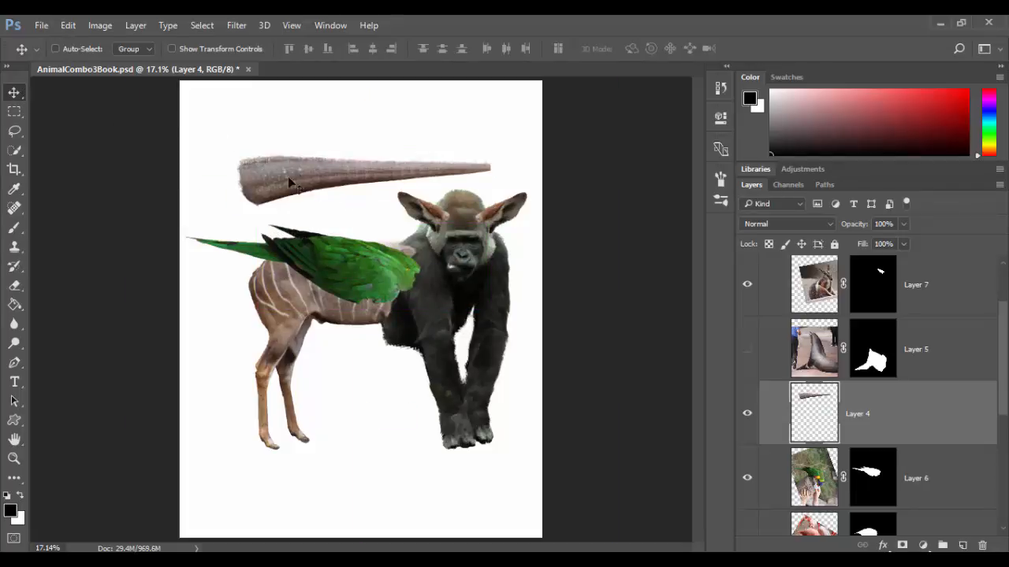
- Flip the tail on Layer 4 horizontally and place it across the creature's feet, with its thick end under the gorilla
mouse_move(305, 178)
mouse_down()
mouse_move(298, 197)
mouse_move(306, 161)
mouse_up()
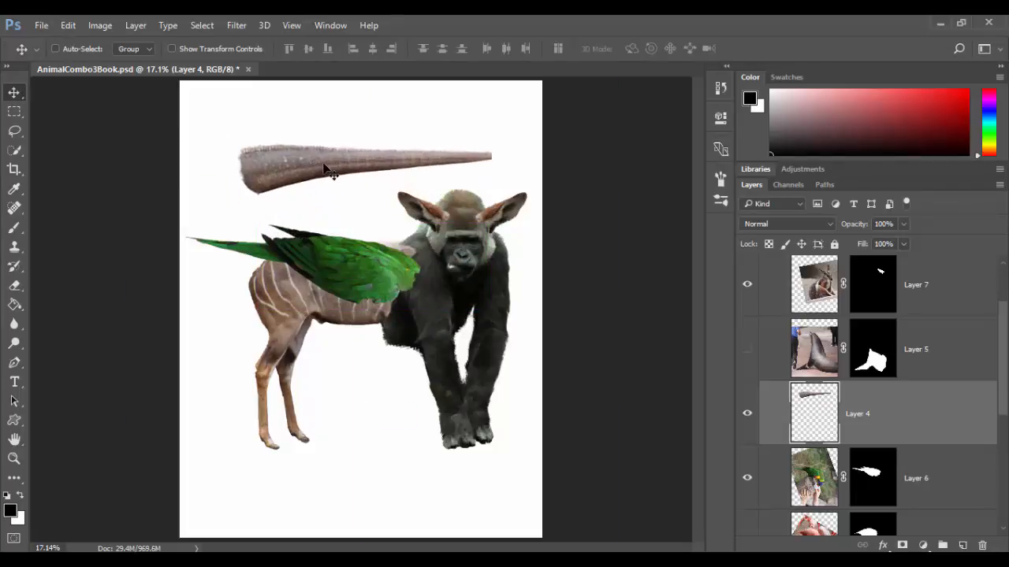
key(ctrl+t)
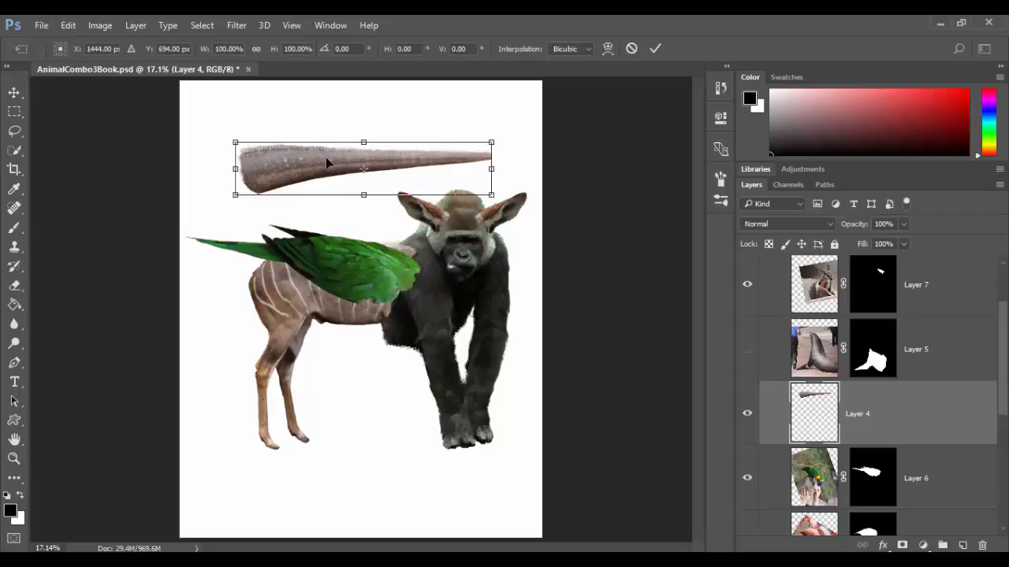
right_click(326, 156)
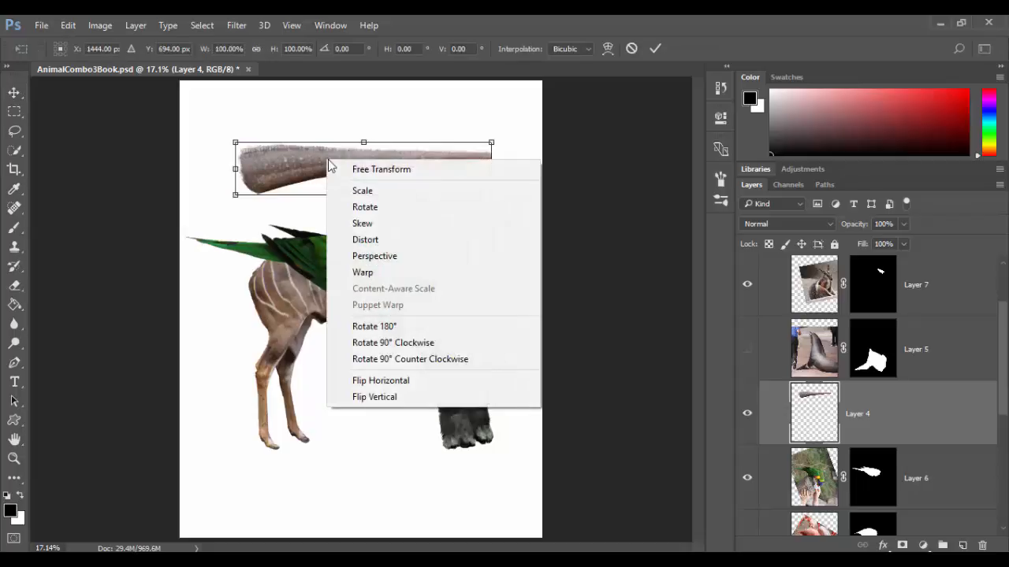
click(369, 384)
drag(470, 187, 495, 469)
key(Return)
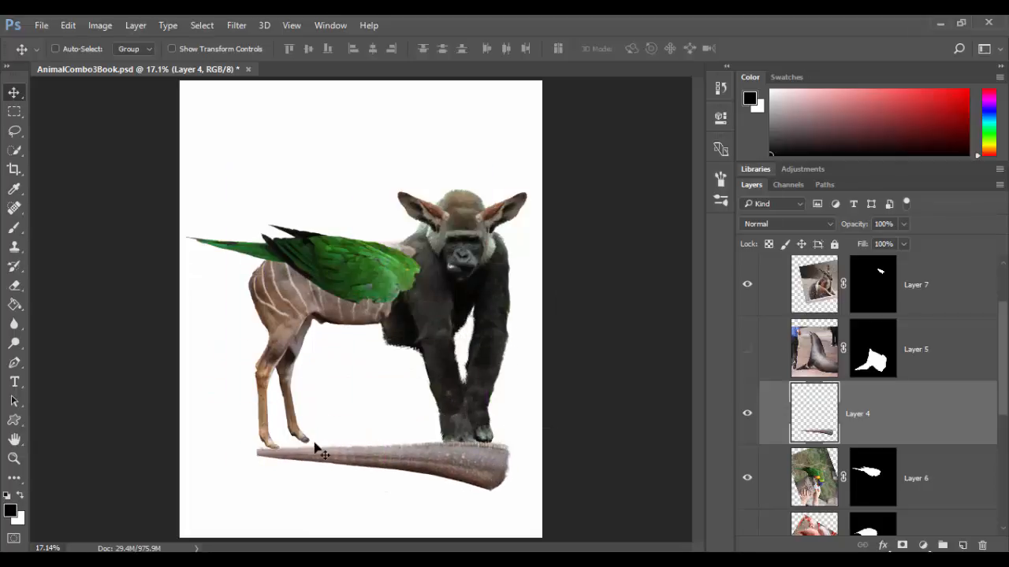
drag(334, 488, 320, 471)
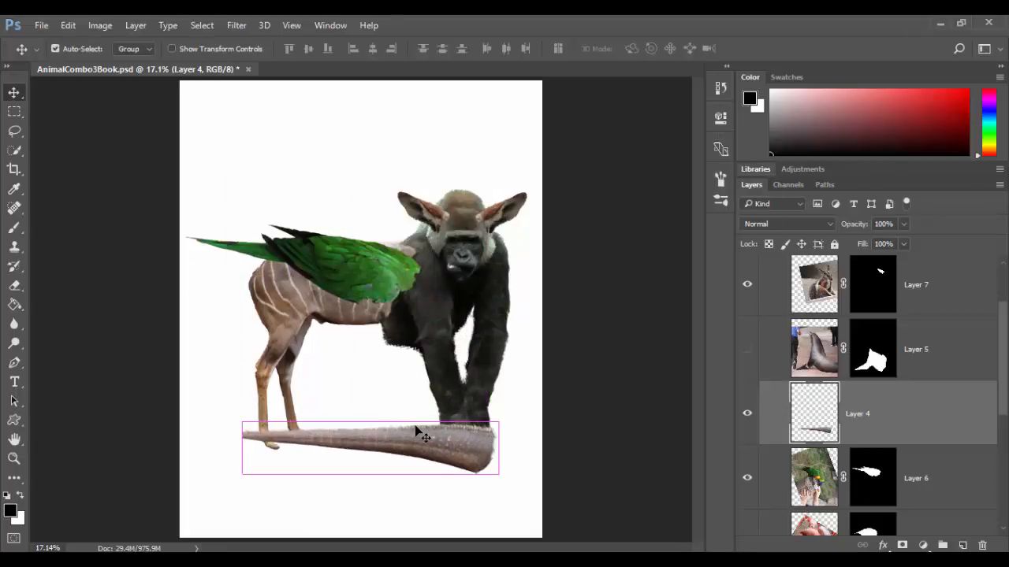
- Warp the flipped tail so its thin end curves slightly upward and inward, and apply the transform
key(ctrl+t)
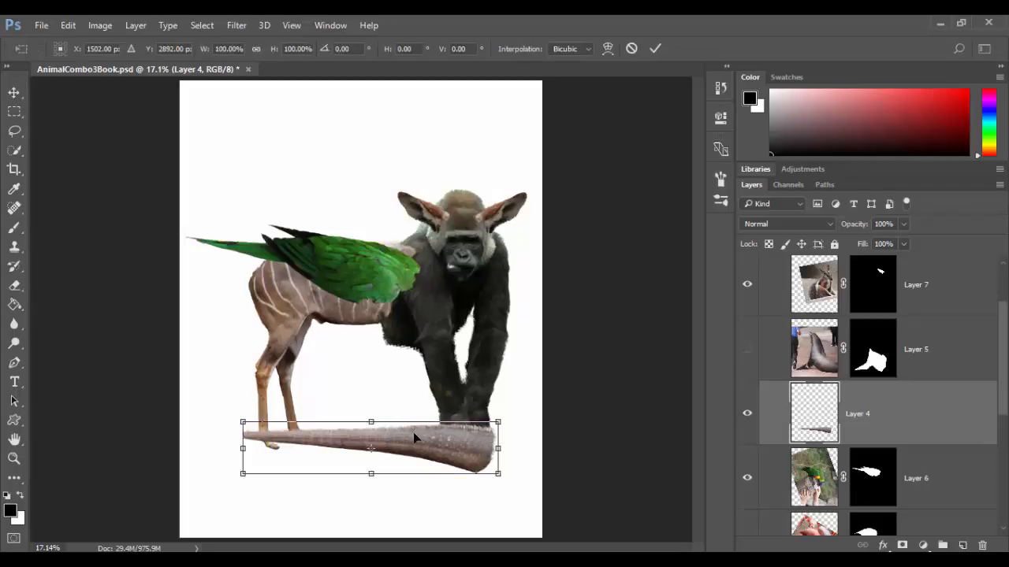
right_click(413, 433)
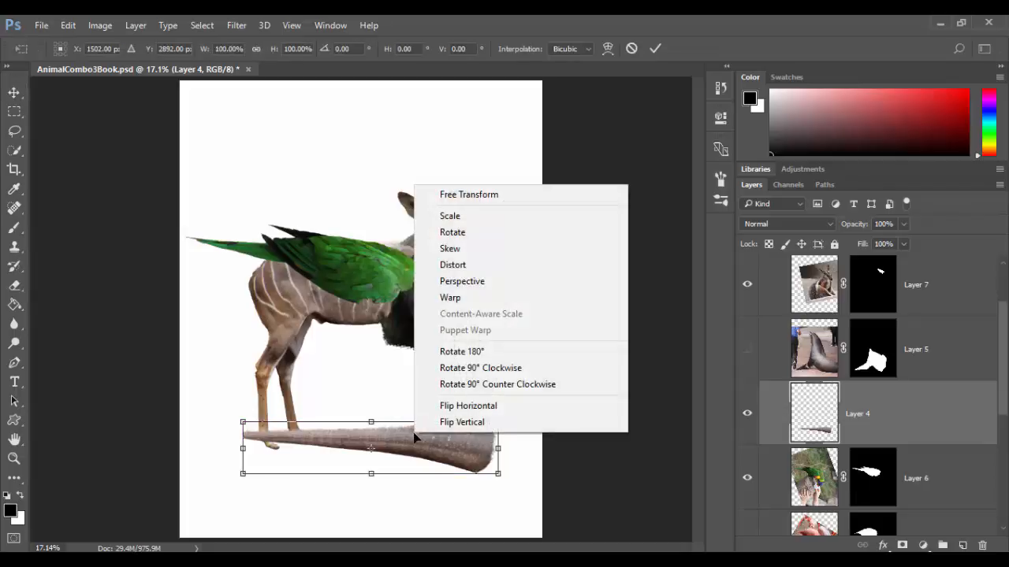
click(441, 299)
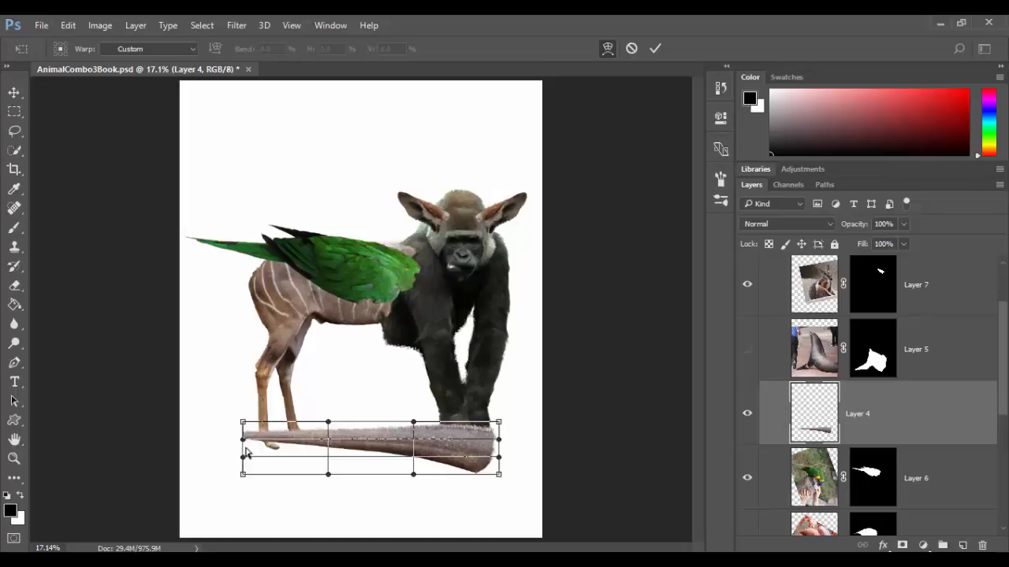
drag(246, 449, 268, 397)
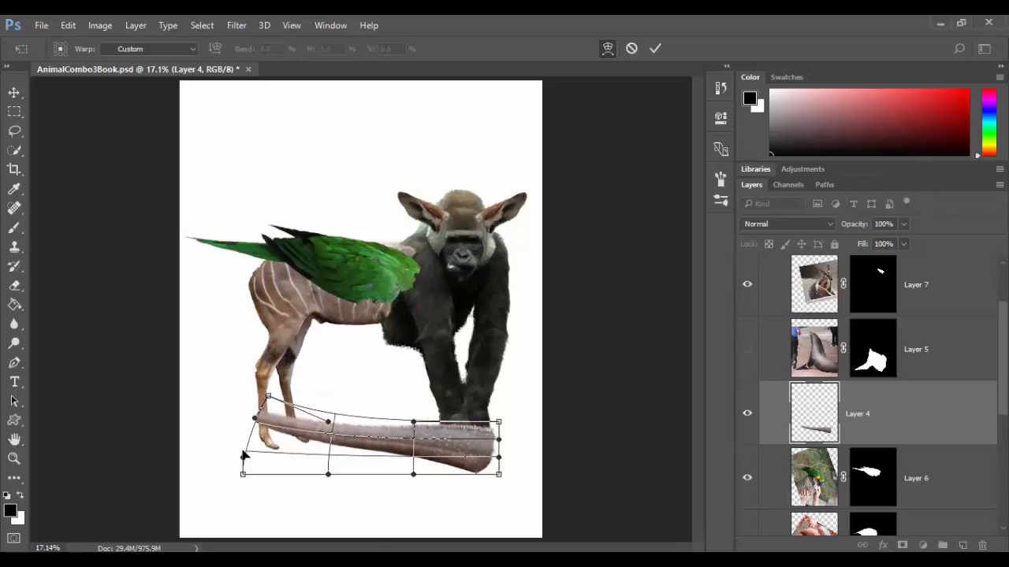
drag(244, 460, 261, 430)
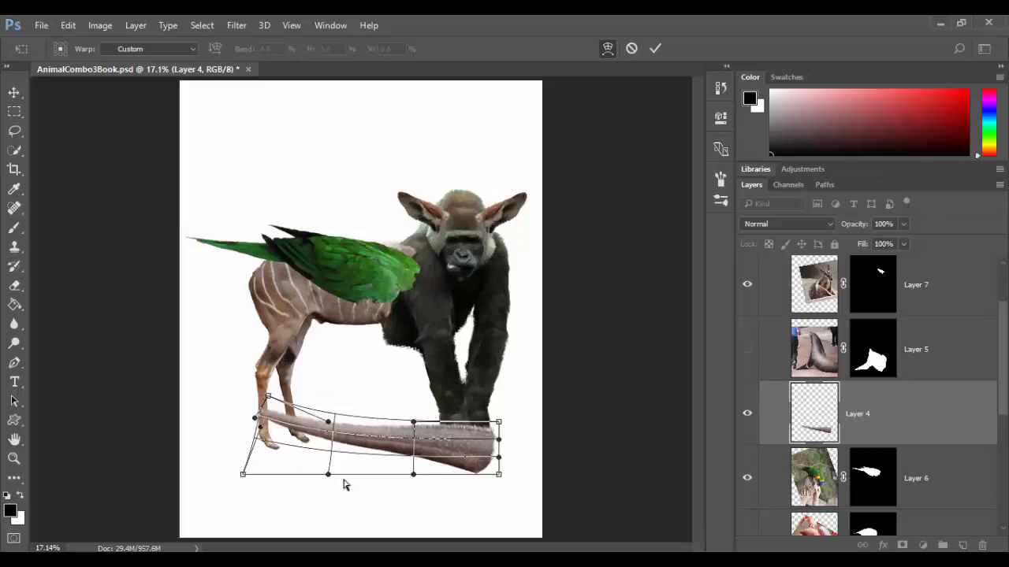
key(Return)
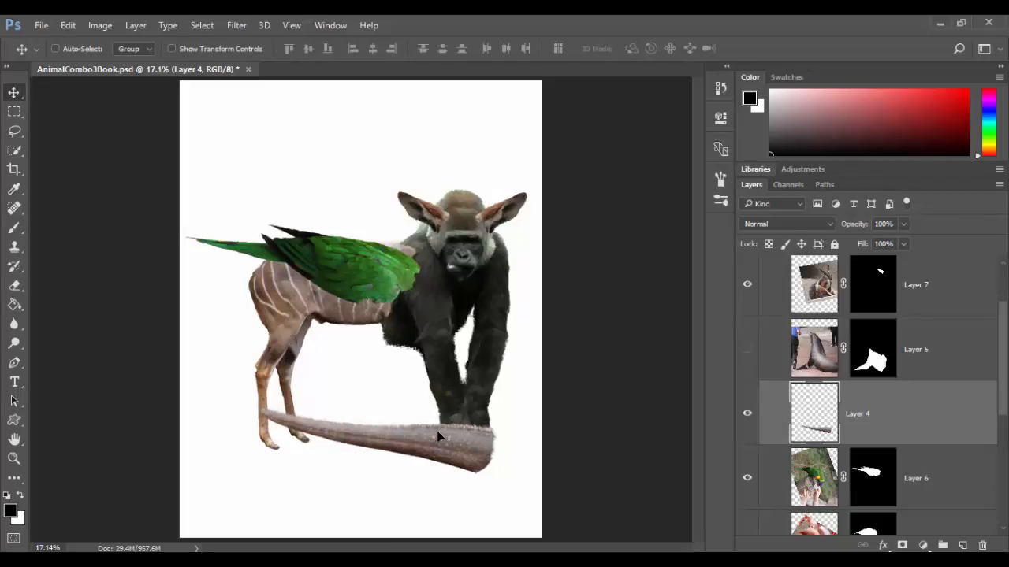
- Lasso the thin half of the tail on Layer 4, warp it so its tip curves upward and inward, and apply the warp
key(l)
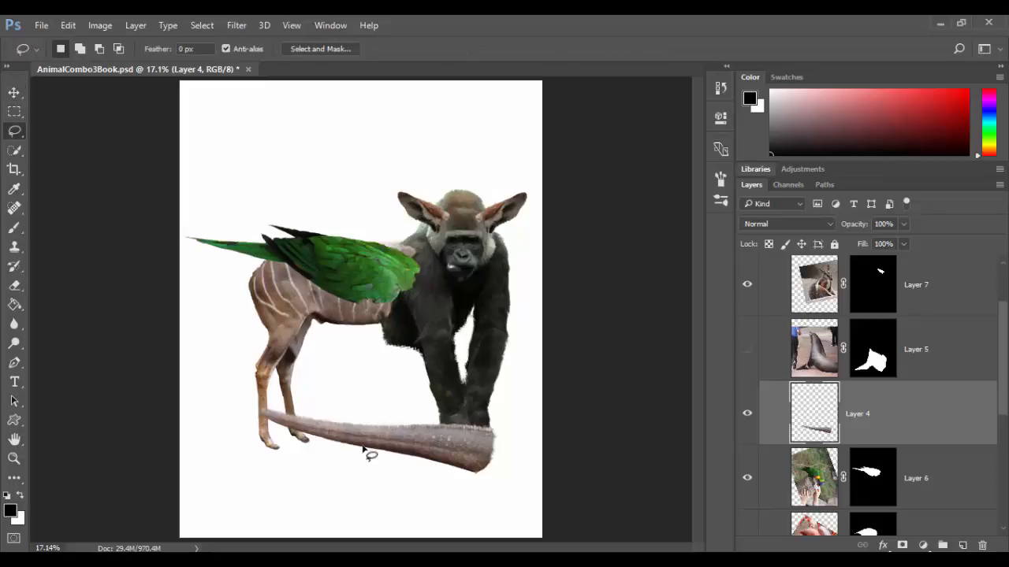
mouse_move(213, 411)
mouse_down()
mouse_move(303, 375)
mouse_move(367, 388)
mouse_move(366, 458)
mouse_up()
click(66, 25)
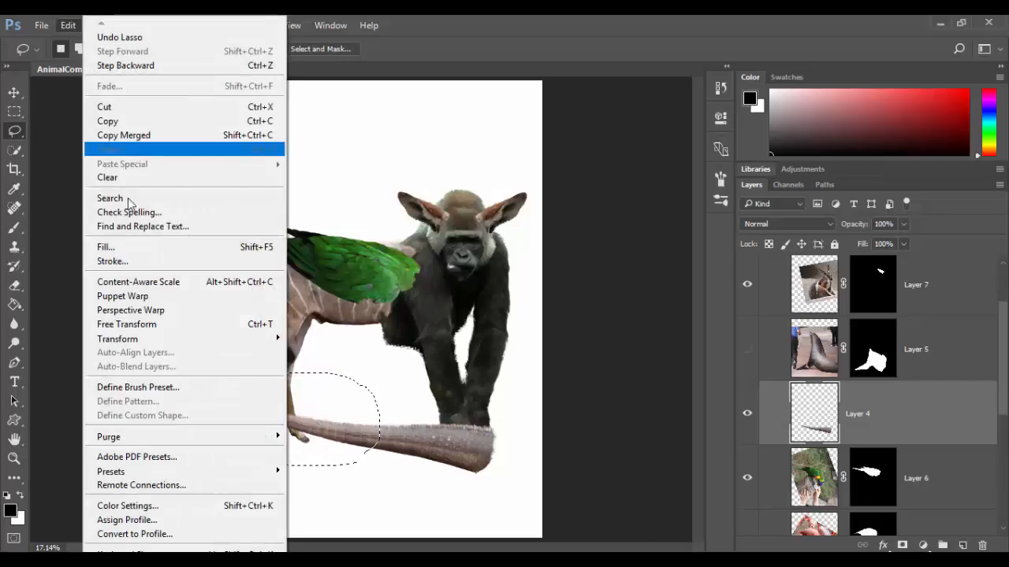
click(190, 324)
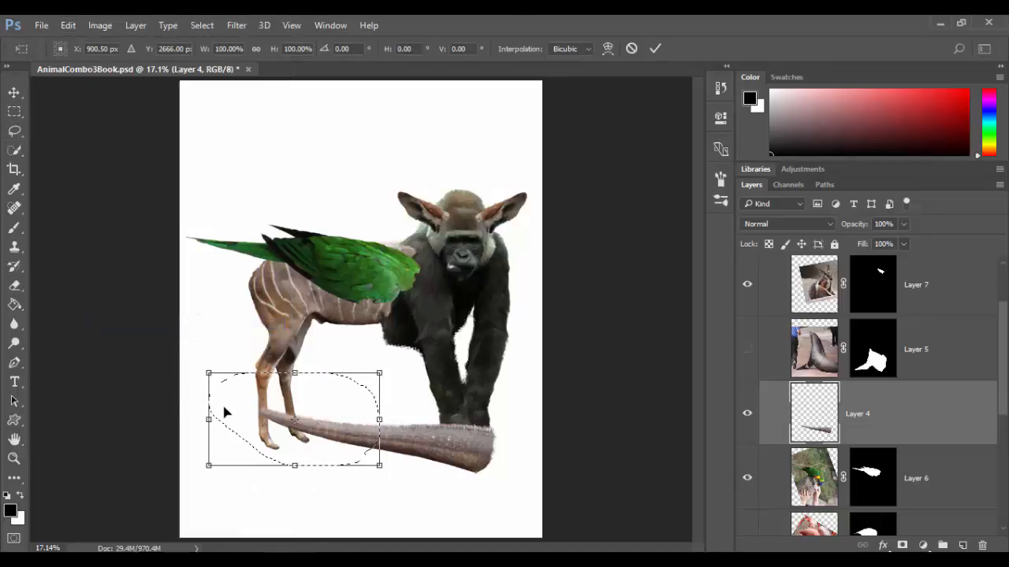
right_click(255, 415)
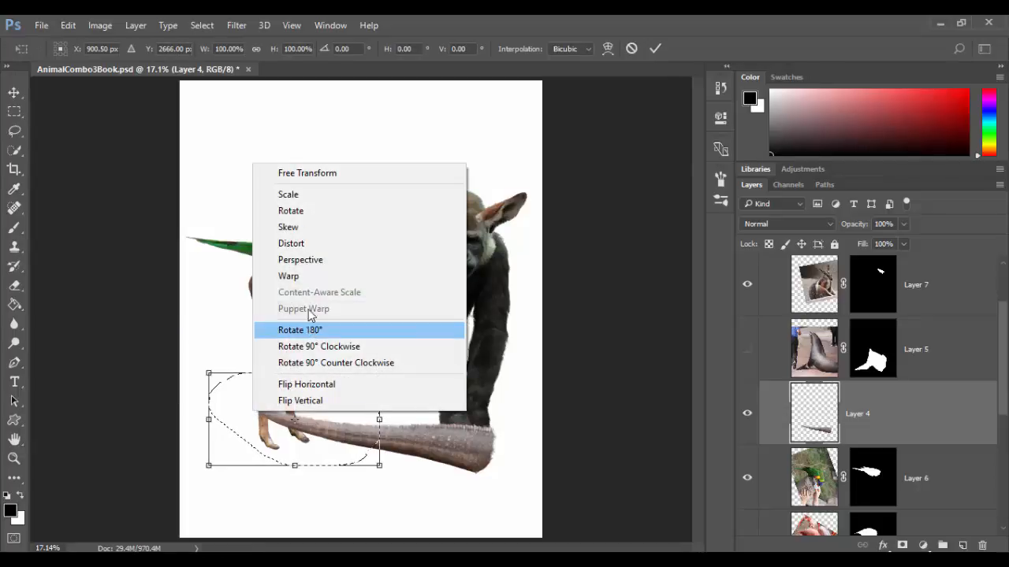
click(311, 276)
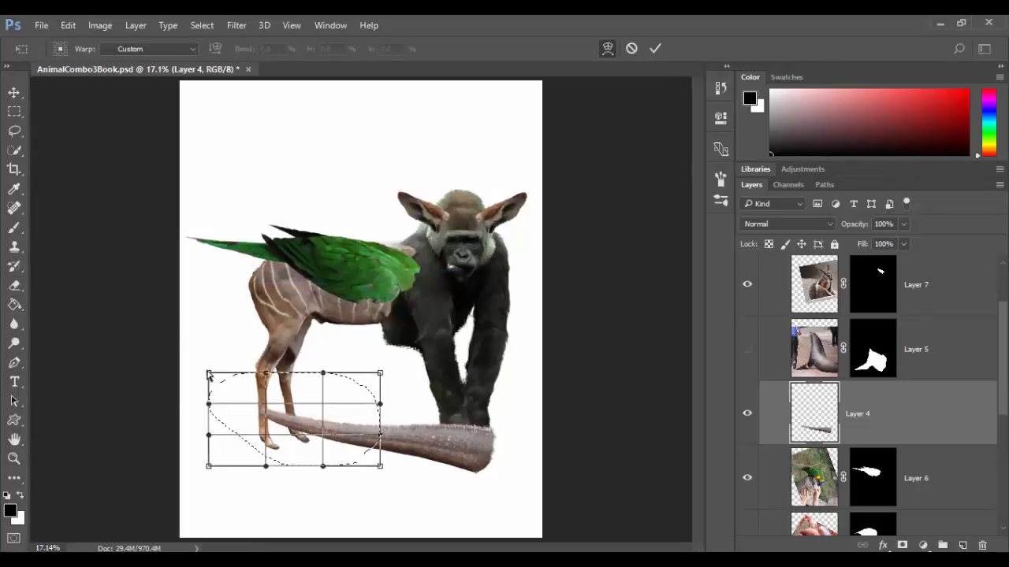
drag(209, 373, 260, 341)
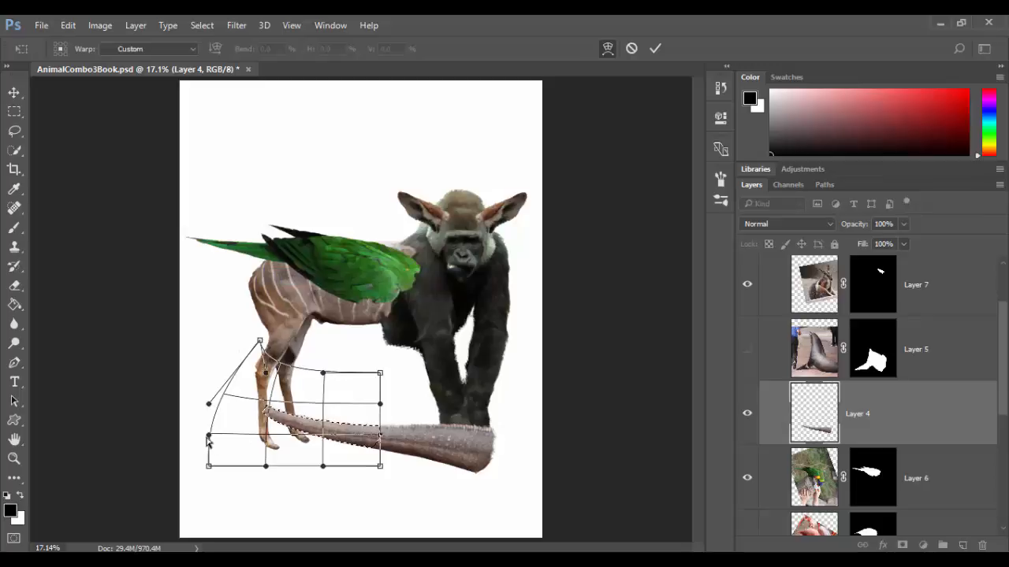
drag(210, 438, 349, 314)
drag(324, 378, 361, 336)
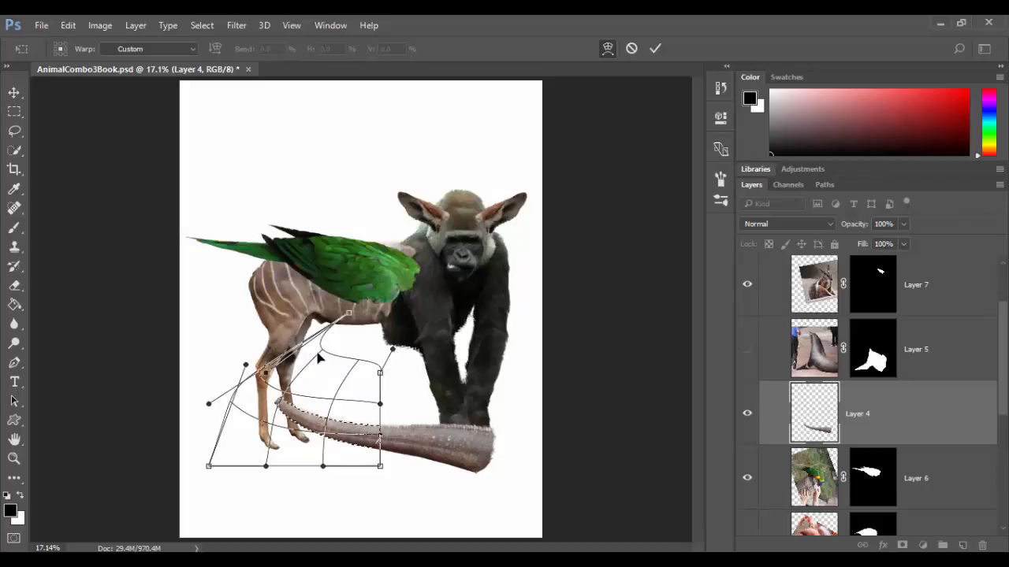
mouse_move(272, 424)
mouse_down()
mouse_move(292, 404)
mouse_move(279, 411)
mouse_up()
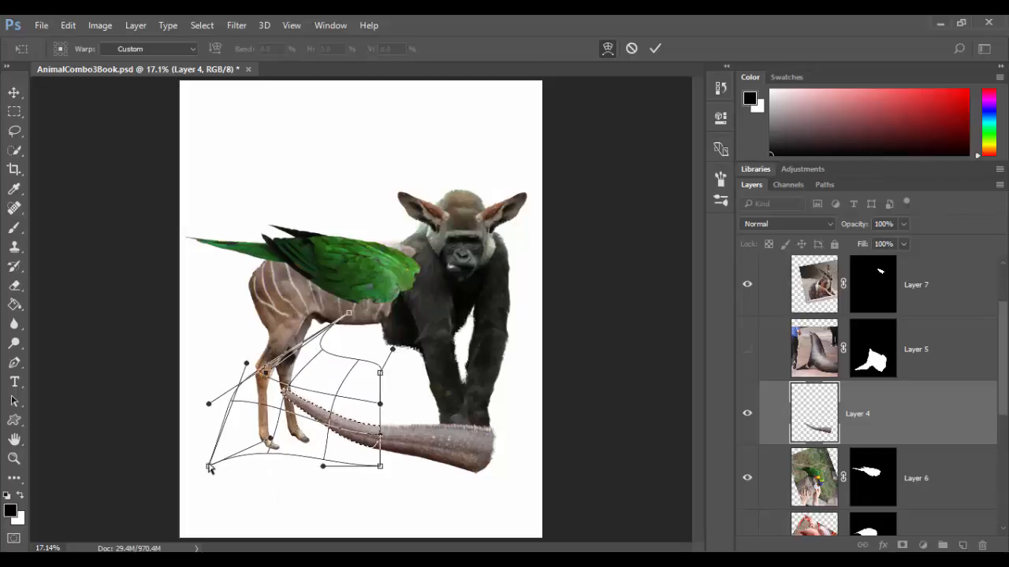
drag(208, 466, 213, 404)
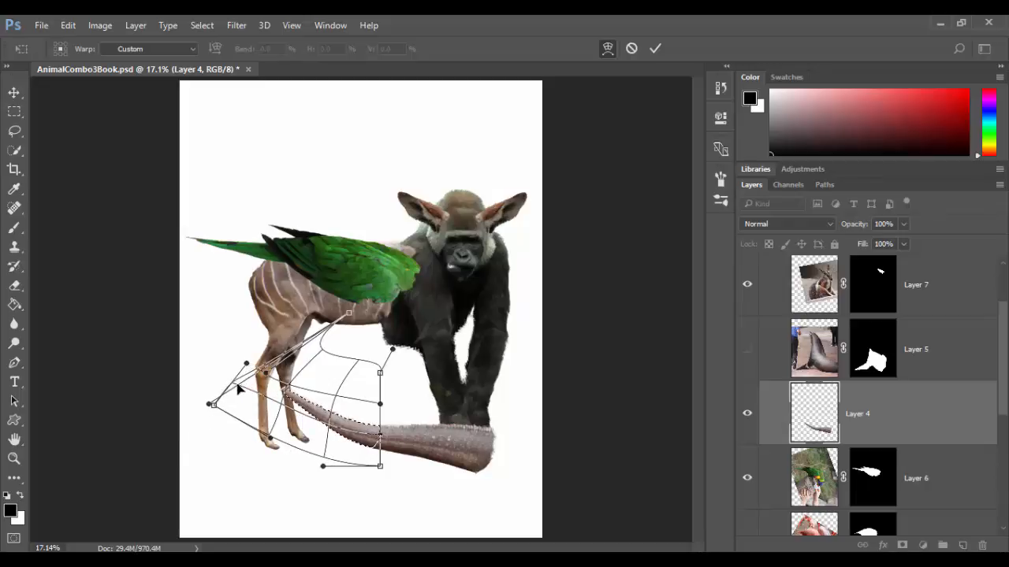
drag(247, 364, 250, 352)
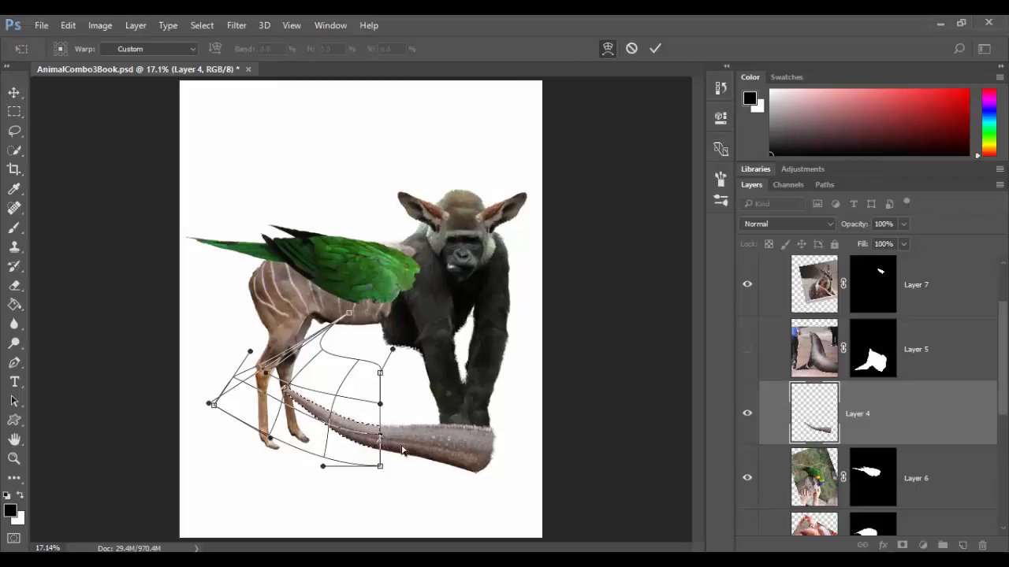
key(Return)
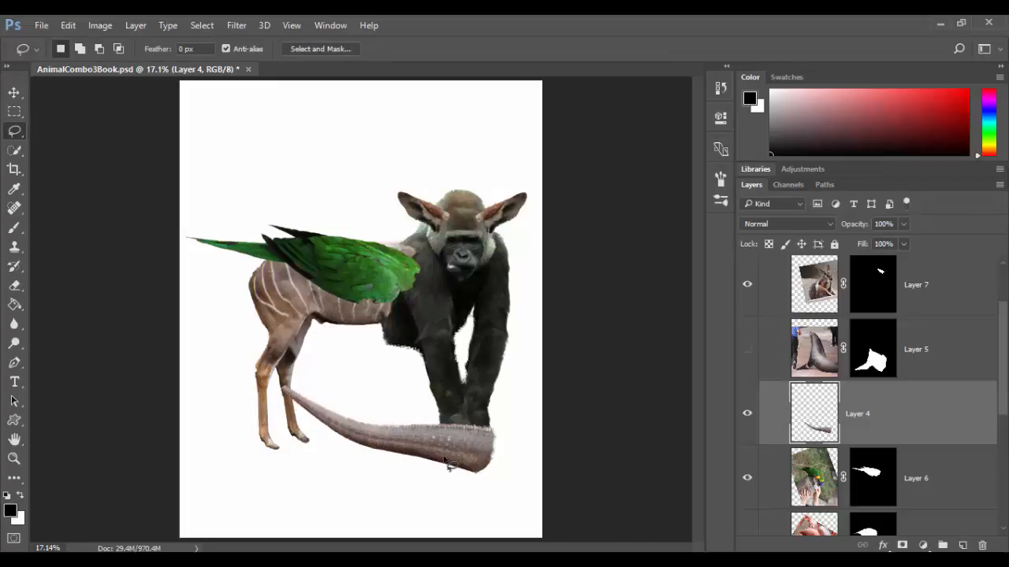
- Move the tail to the antelope's rump with its thin part off the canvas, and rotate it about -12°
key(v)
drag(449, 448, 241, 288)
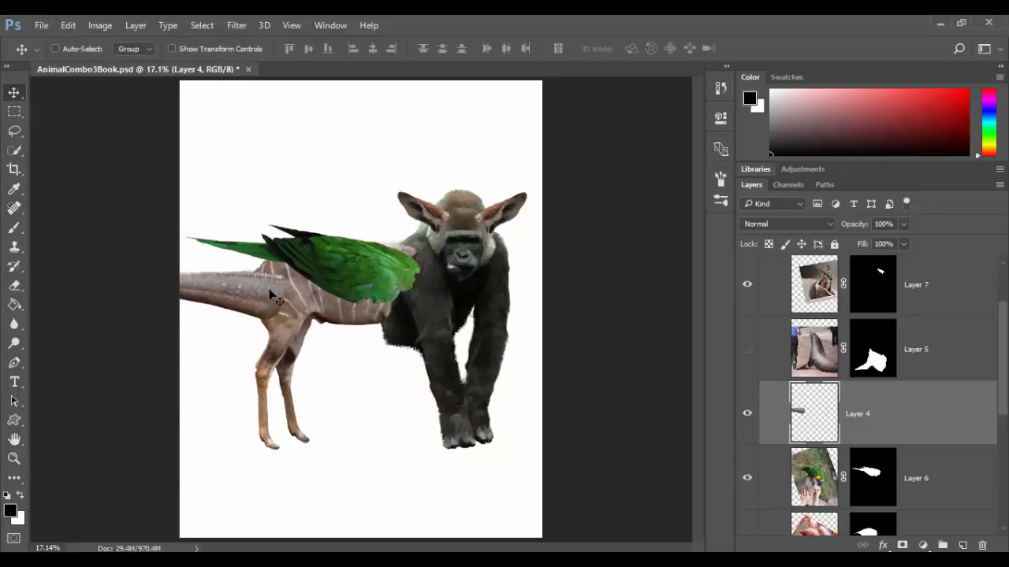
key(ctrl+t)
drag(323, 221, 331, 315)
drag(223, 322, 271, 262)
drag(366, 242, 338, 146)
drag(299, 240, 254, 290)
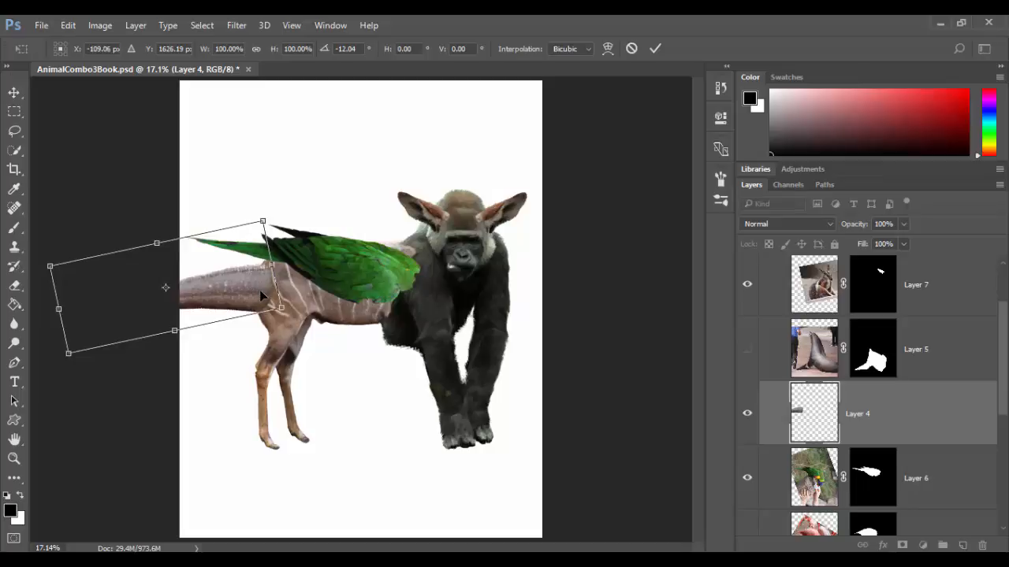
key(Return)
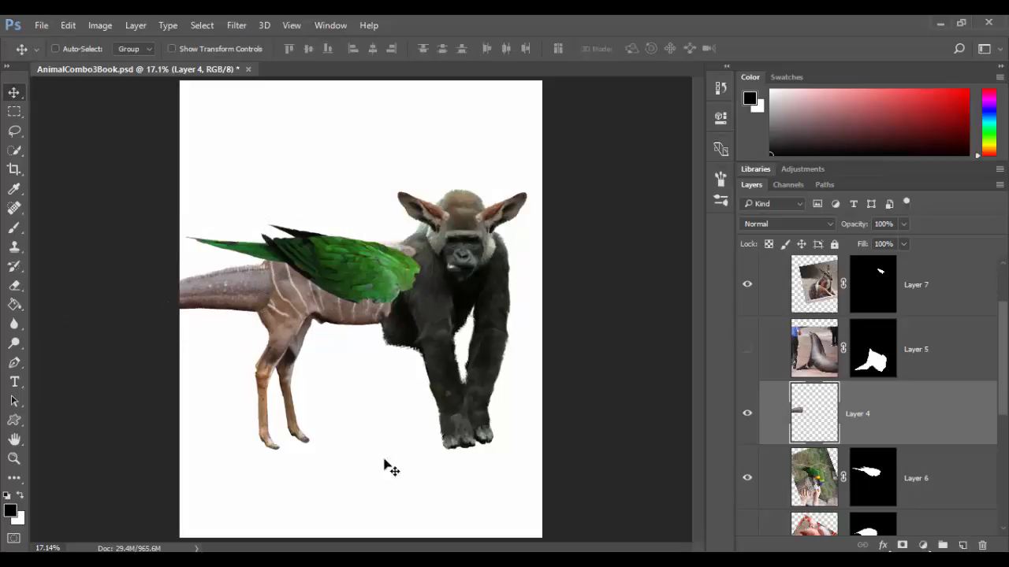
- Show Layer 5 with the seal piece and apply its layer mask
click(747, 350)
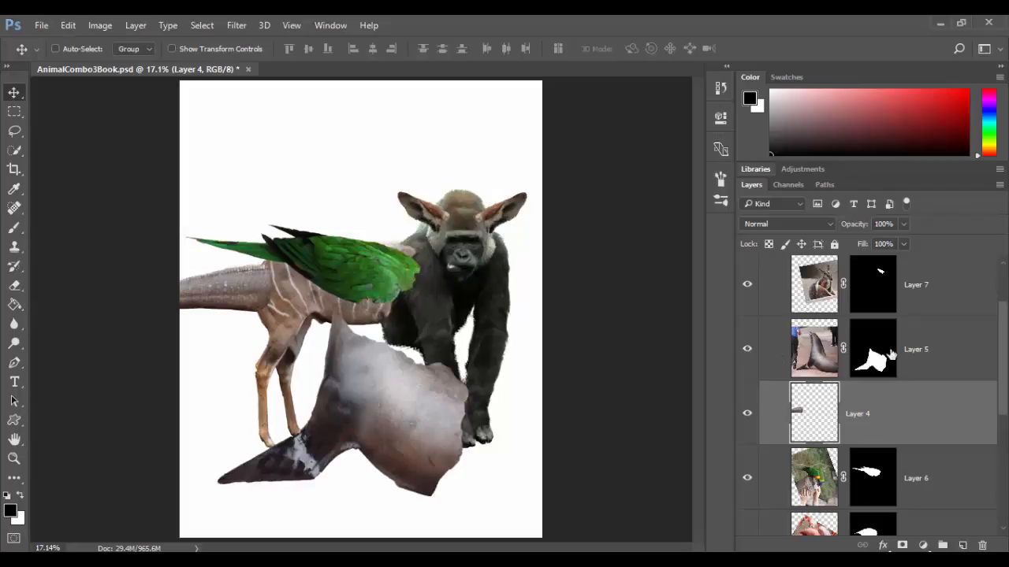
click(955, 352)
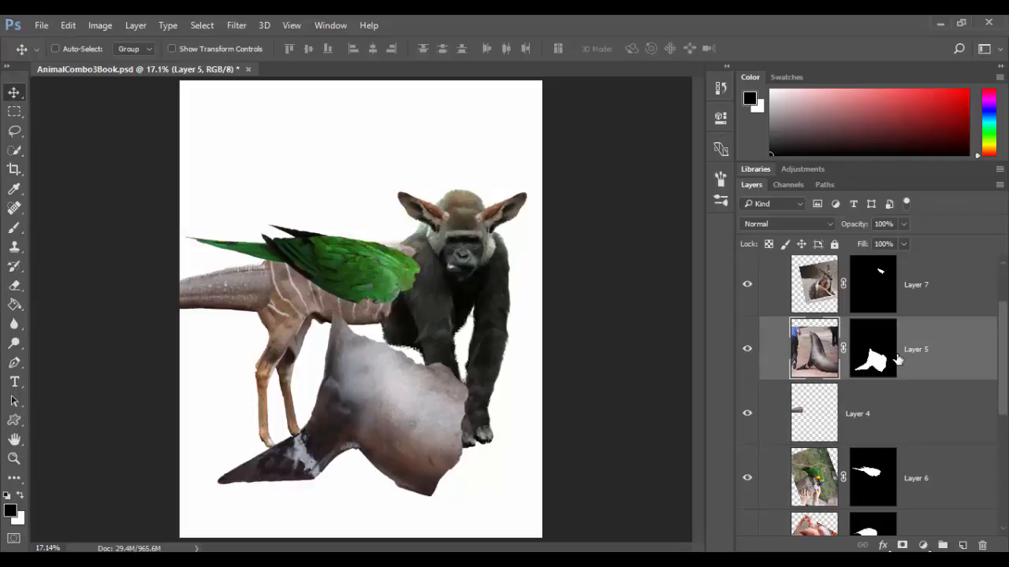
click(870, 349)
right_click(870, 350)
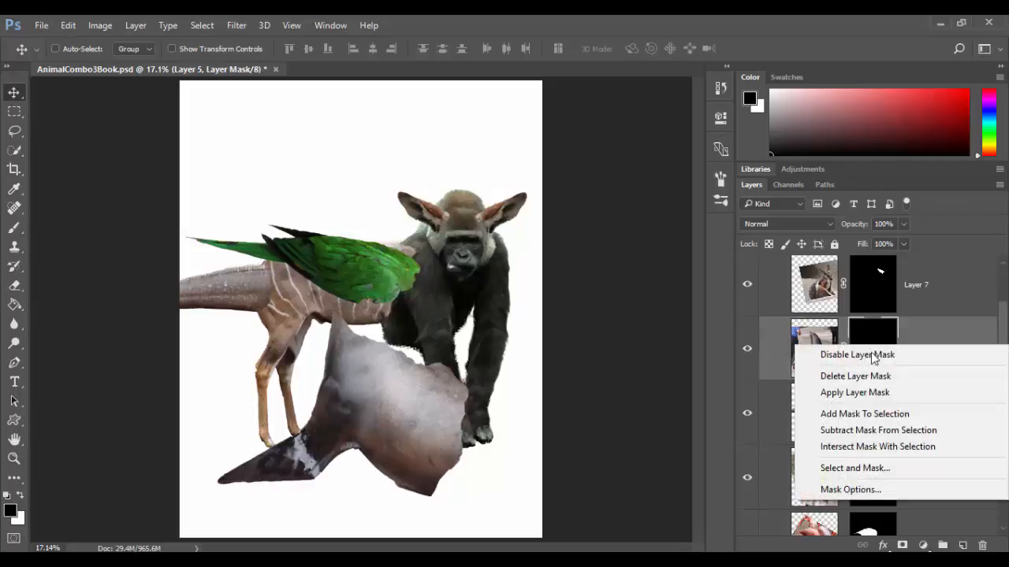
click(873, 393)
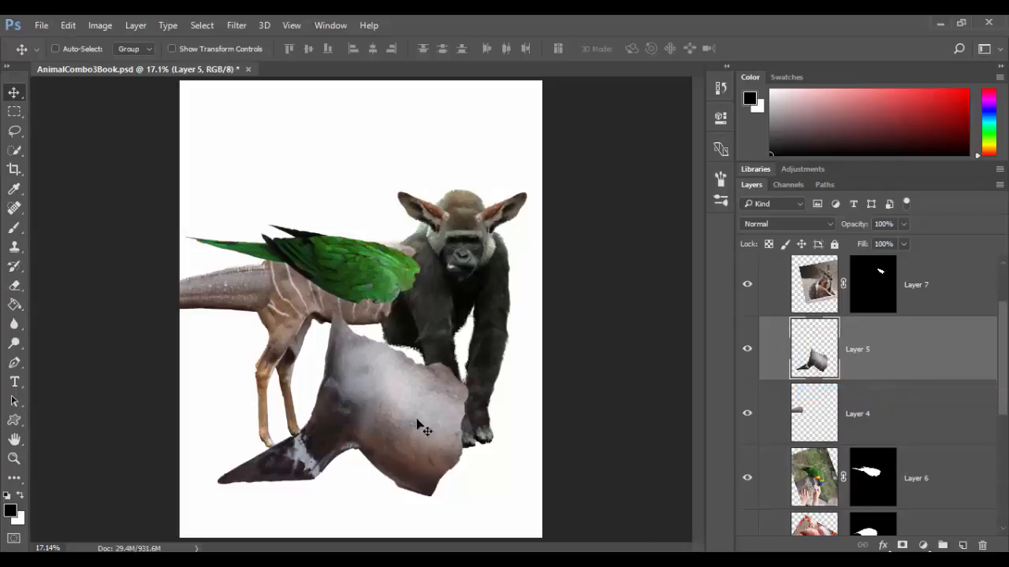
- Scale the seal piece to about 62%, rotate it to about -48°, and place it below the green wing against the gorilla's body
key(ctrl)
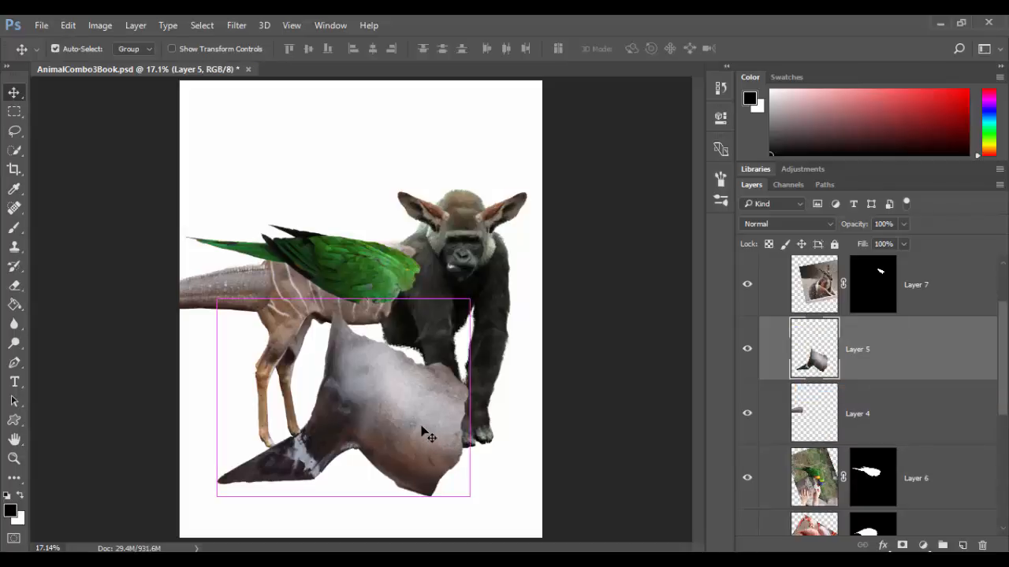
key(ctrl+t)
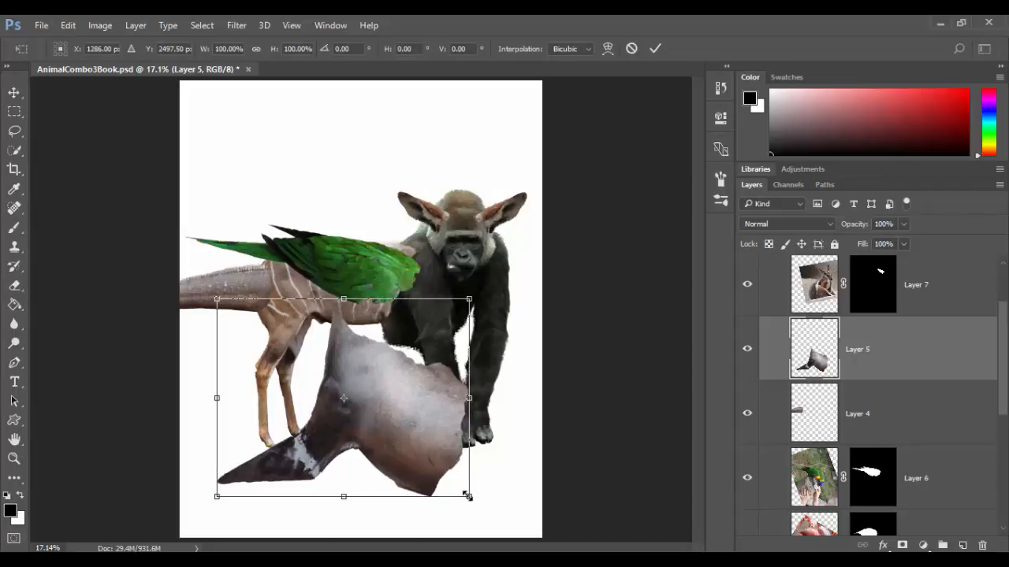
drag(469, 497, 410, 354)
drag(446, 394, 483, 313)
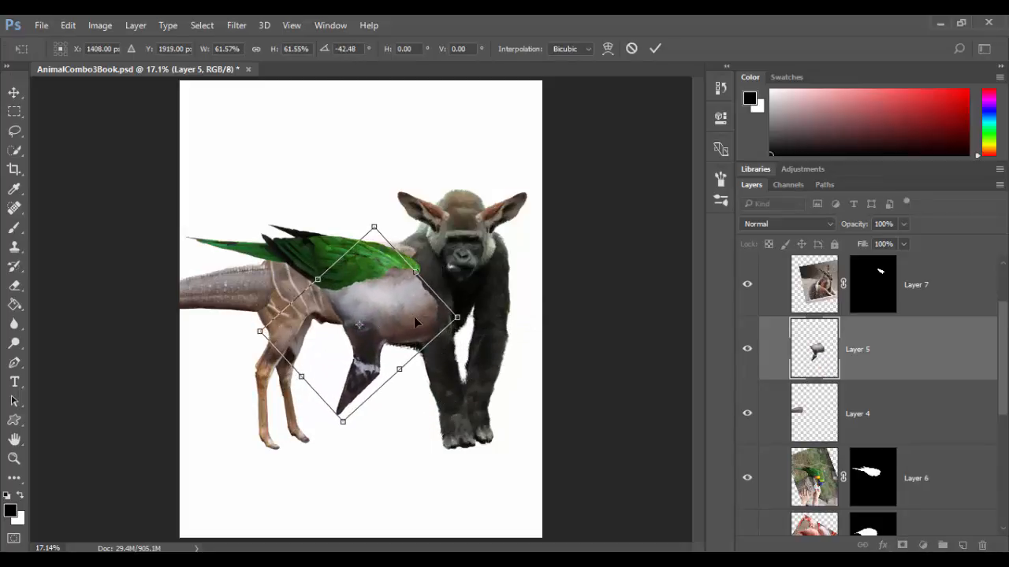
drag(414, 316, 415, 327)
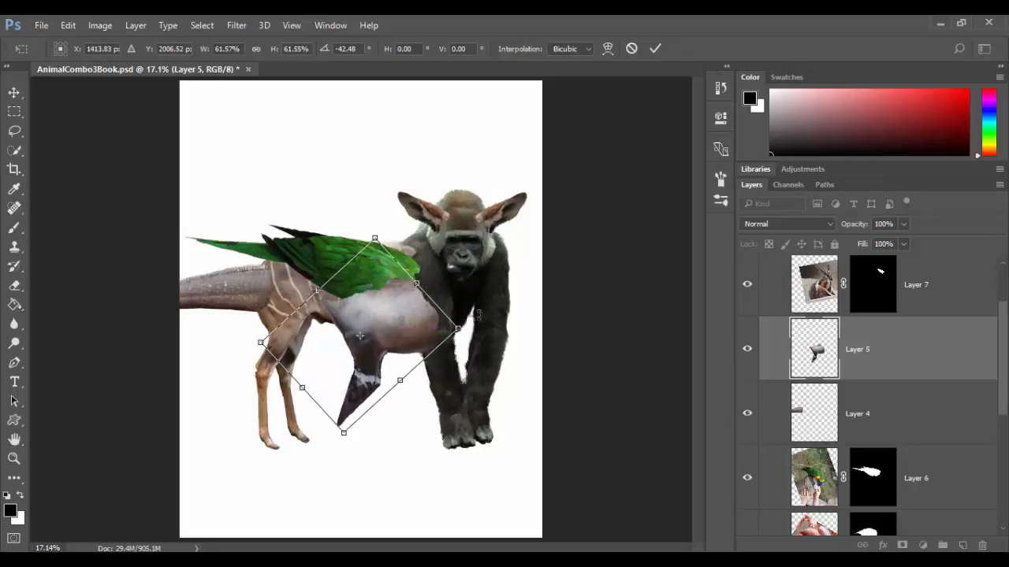
drag(488, 332, 489, 320)
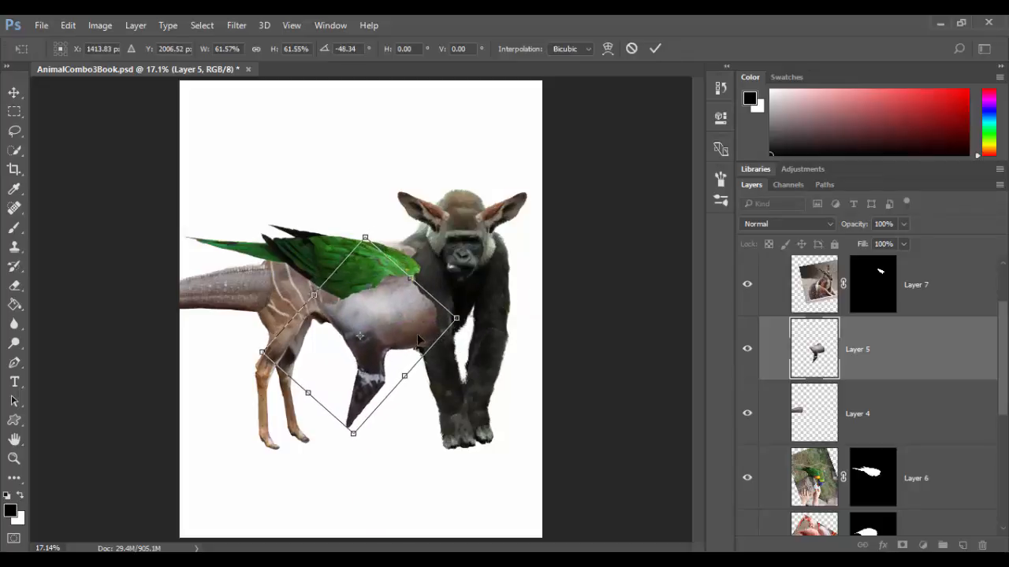
drag(419, 339, 428, 341)
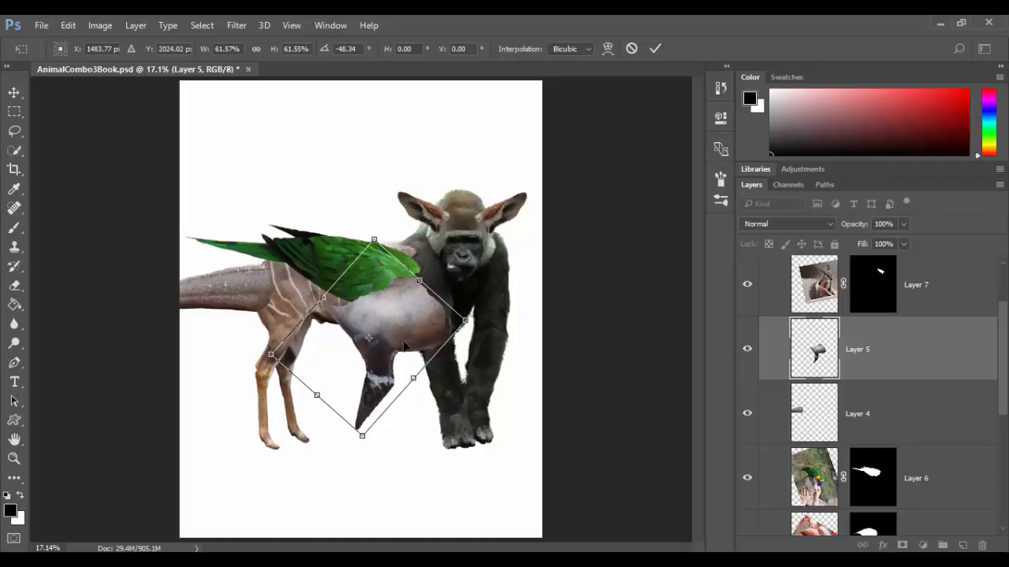
- Flip the seal piece horizontally, rotate it to about 64°, place it between the antelope's belly and the gorilla, and apply the transform
drag(484, 307, 495, 391)
right_click(398, 355)
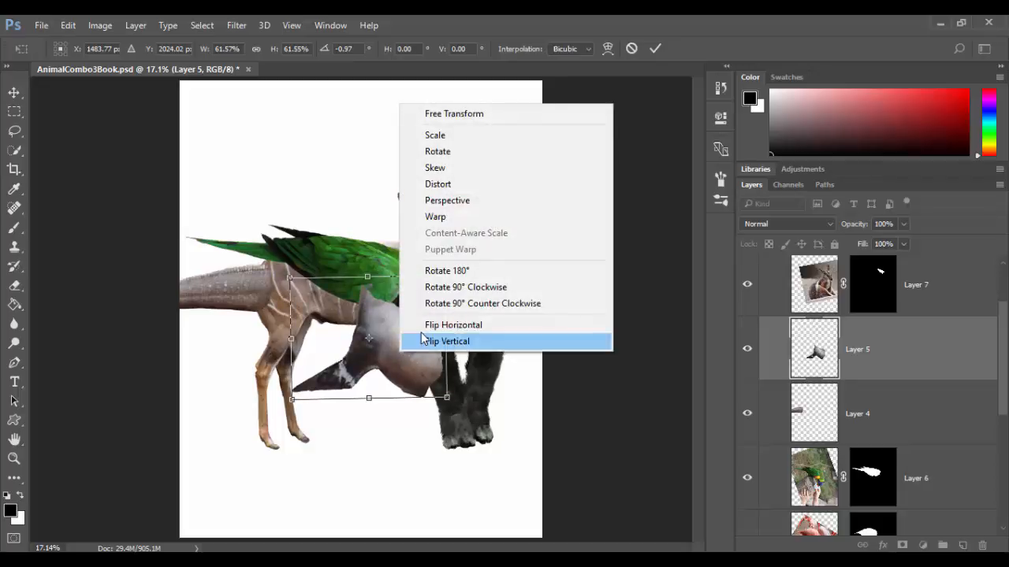
click(426, 327)
drag(477, 357, 448, 457)
drag(407, 337, 444, 365)
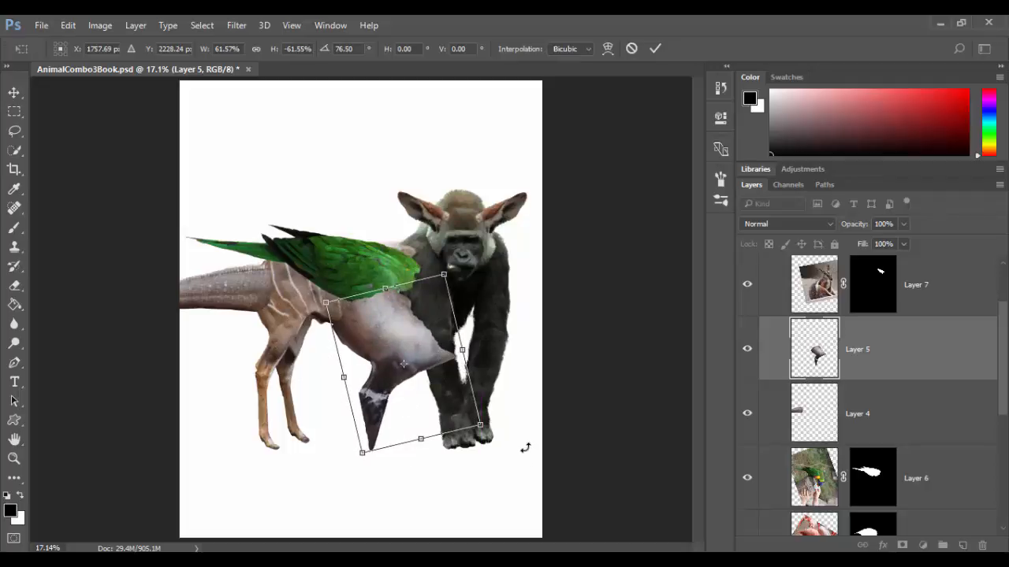
drag(525, 448, 545, 396)
drag(371, 332, 389, 308)
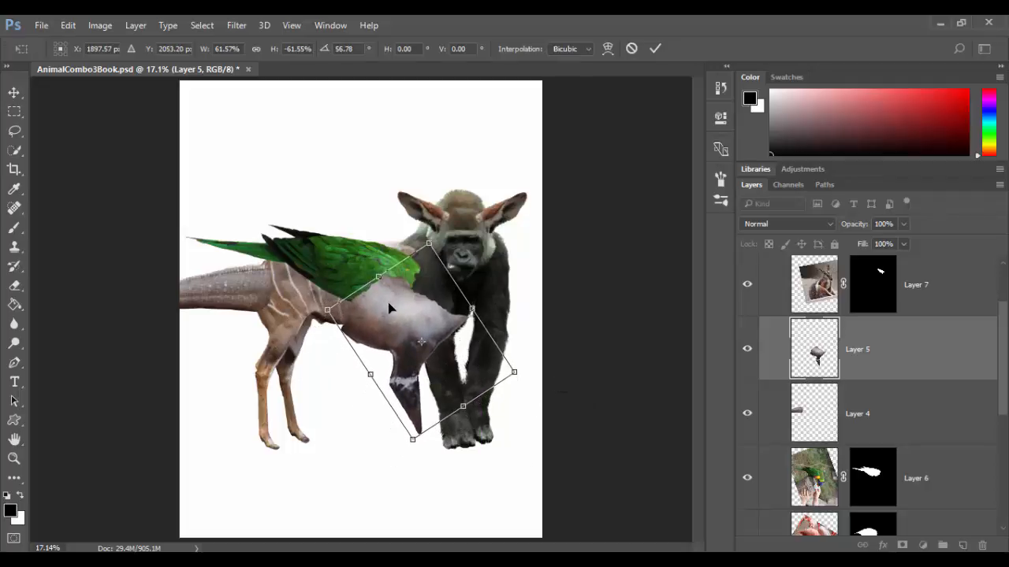
drag(531, 435, 521, 430)
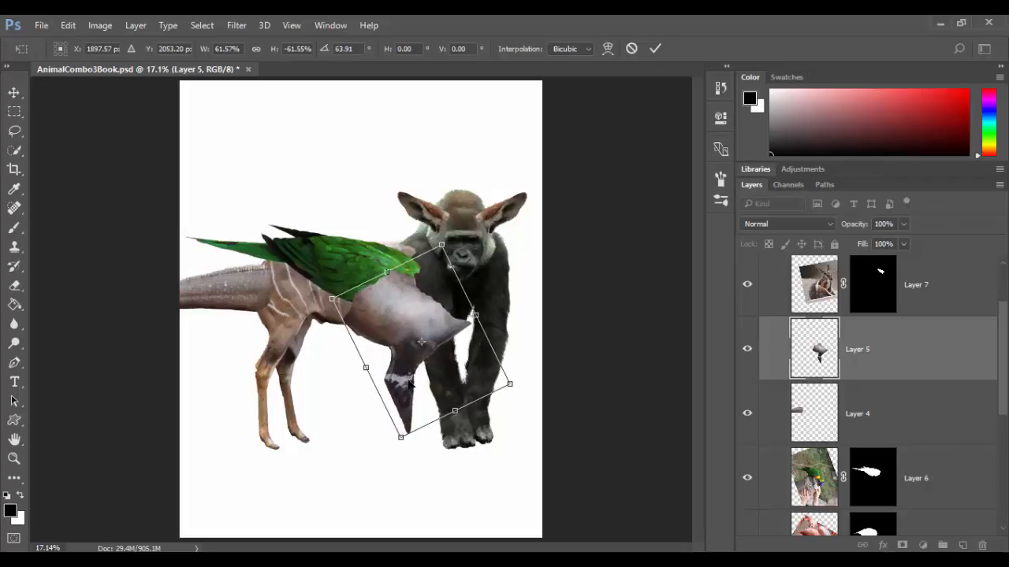
mouse_move(386, 327)
mouse_down()
mouse_move(377, 315)
mouse_move(385, 322)
mouse_up()
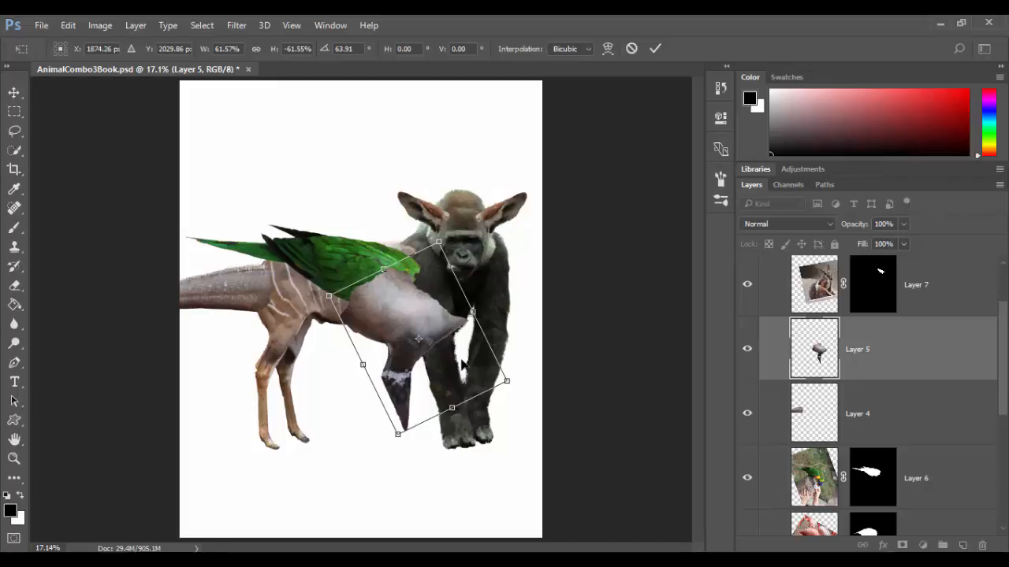
key(Return)
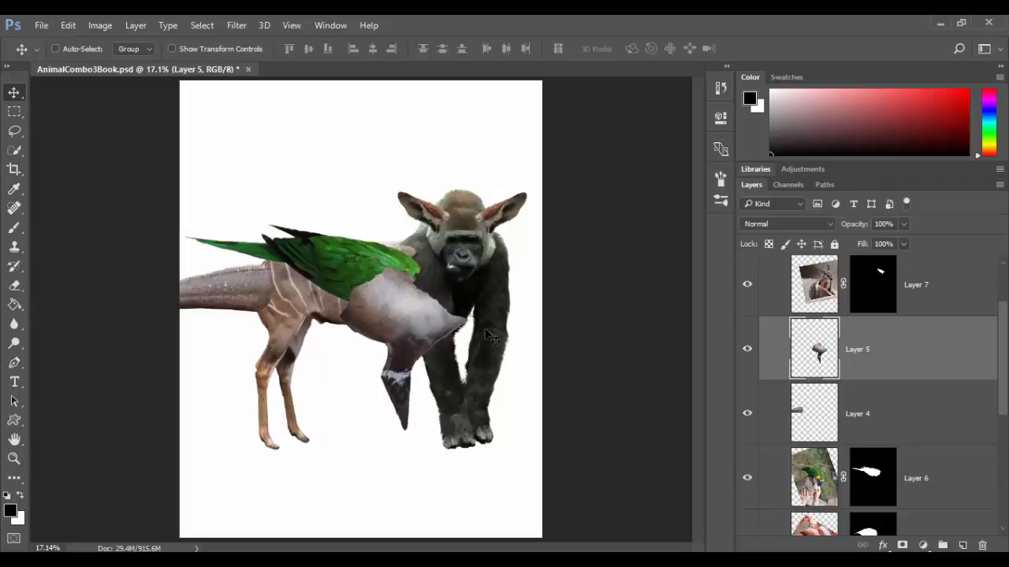
- Duplicate Layer 6, which holds the masked green wing, keeping the default copy name
key(z)
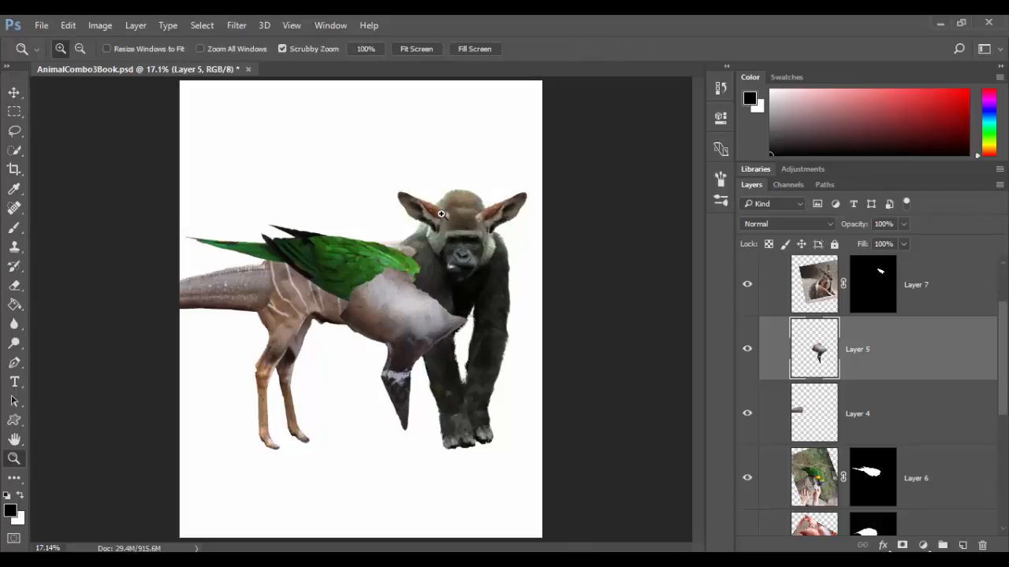
drag(441, 213, 477, 244)
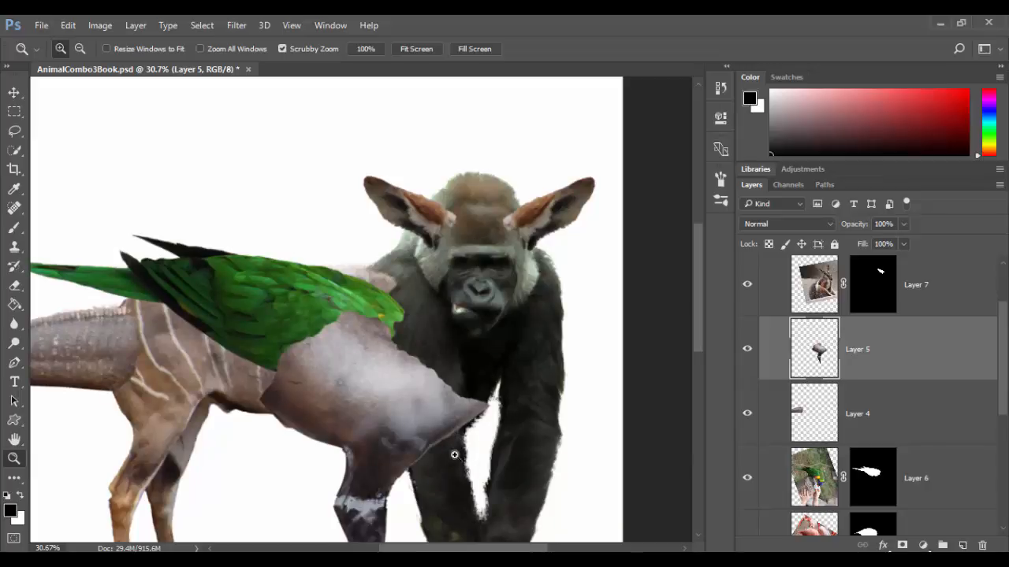
drag(442, 459, 506, 350)
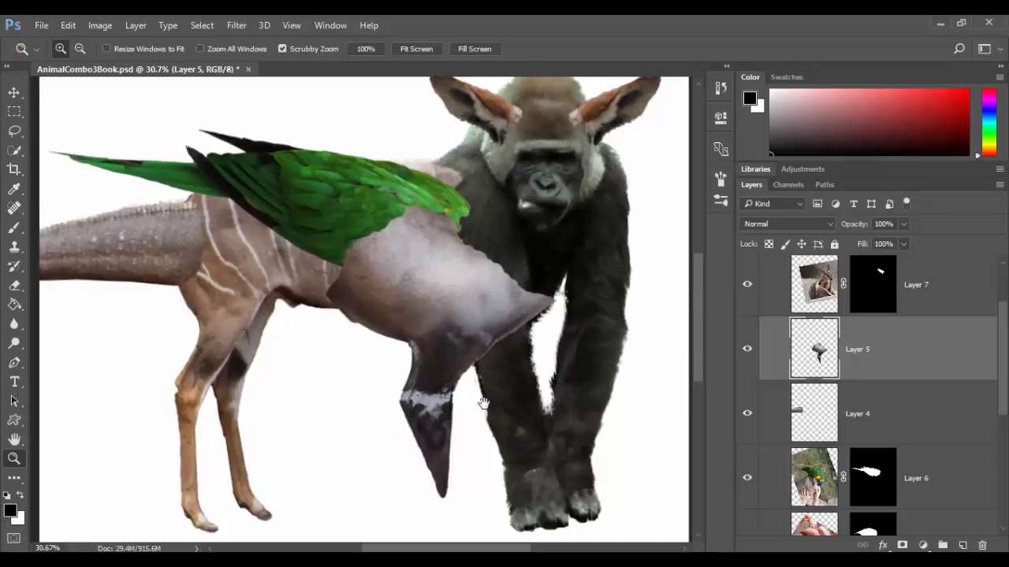
drag(476, 380, 454, 383)
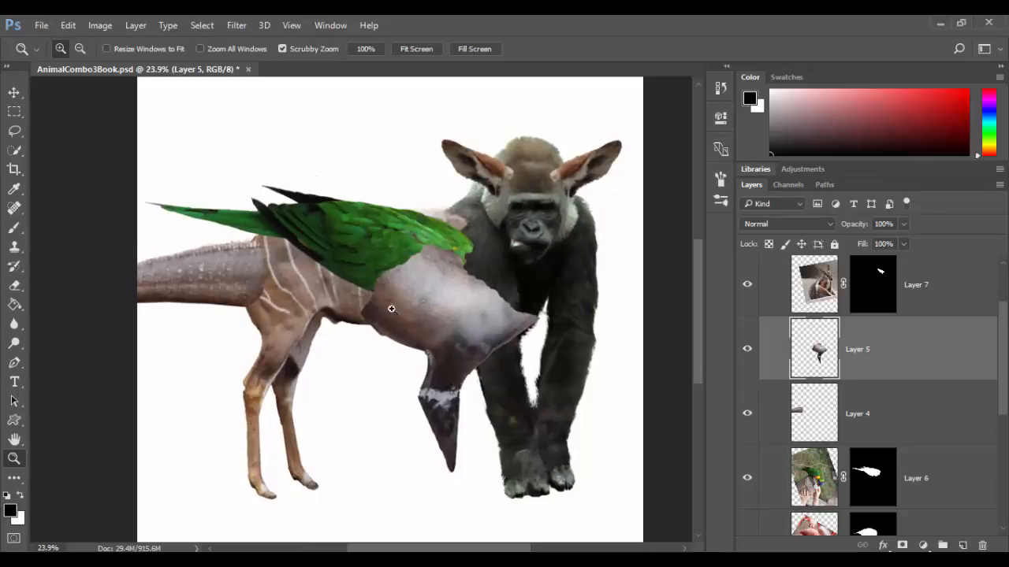
click(959, 478)
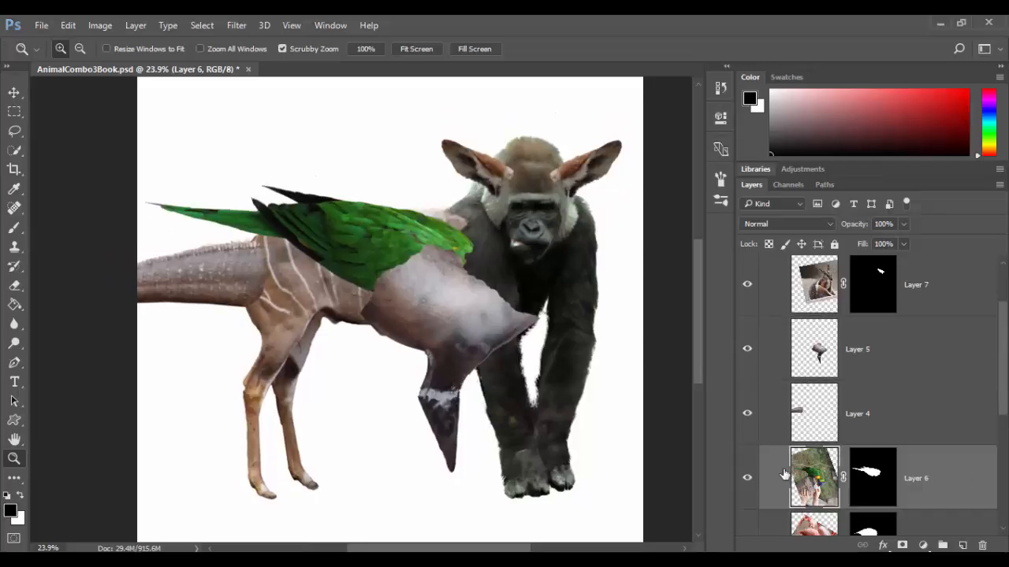
click(749, 478)
click(749, 478)
right_click(957, 482)
click(831, 110)
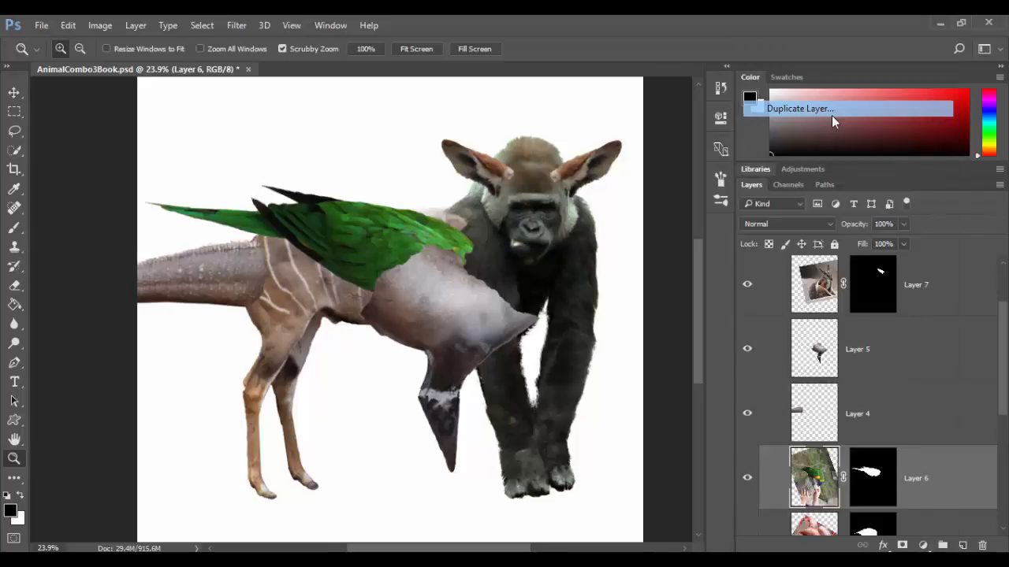
click(576, 149)
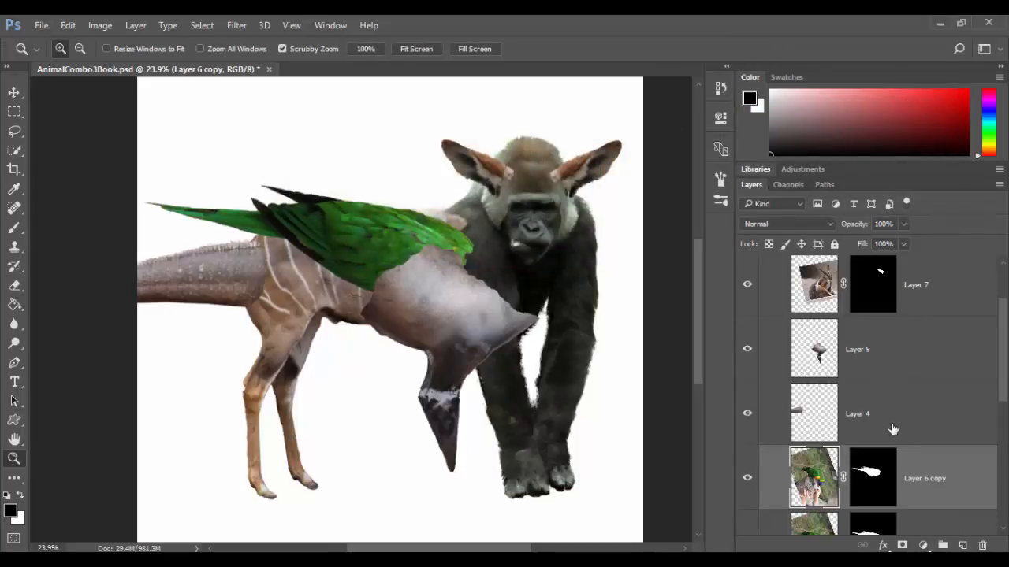
- Move the wing copy down the layer stack to sit directly below the Gorilla group and above the Originals group
scroll(892, 430, down, 1)
scroll(893, 431, down, 3)
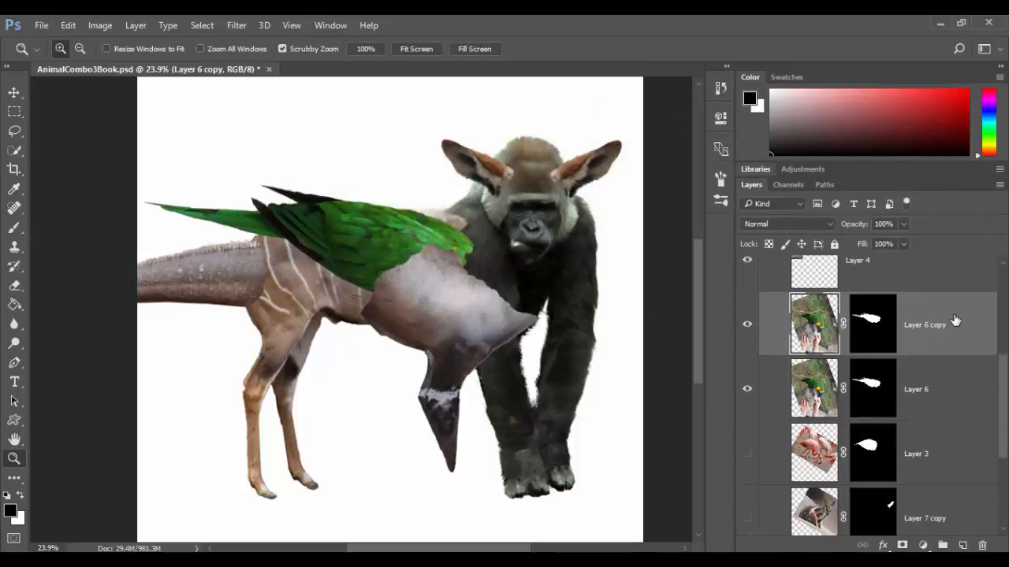
drag(953, 346, 956, 480)
scroll(955, 473, down, 2)
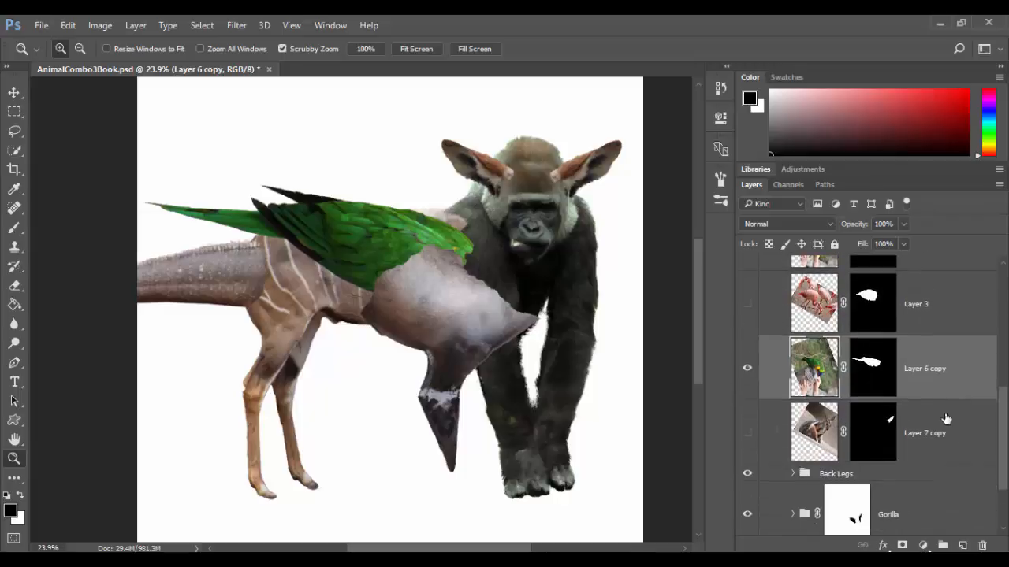
drag(944, 384, 960, 491)
scroll(964, 430, down, 1)
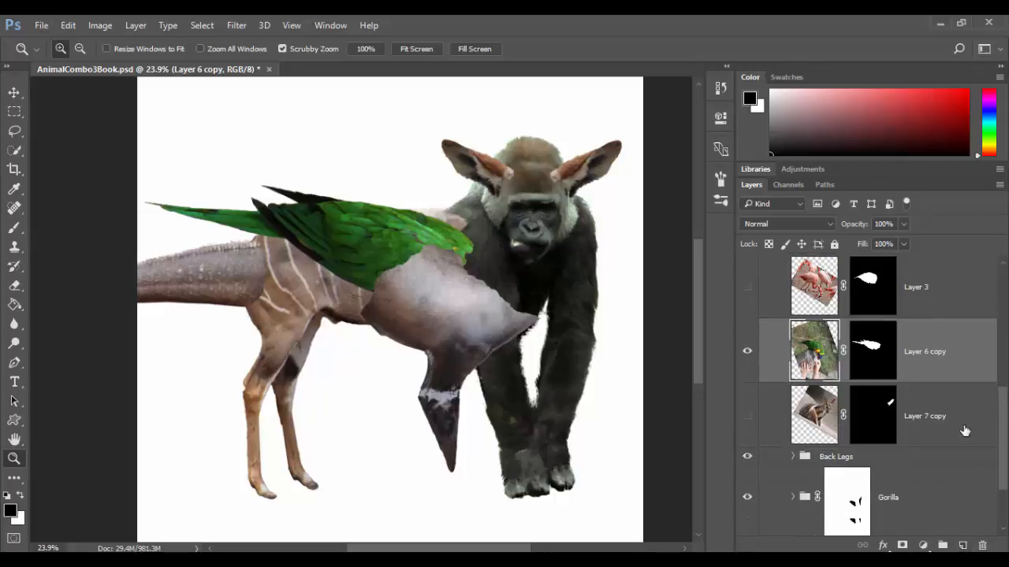
scroll(965, 430, down, 4)
drag(935, 302, 946, 459)
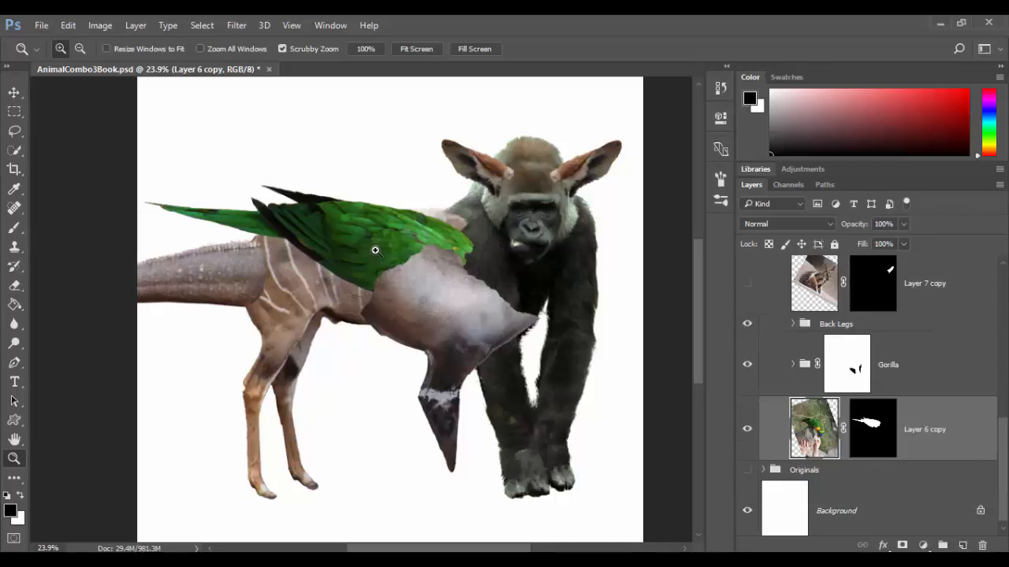
- Offset the wing copy slightly above and to the right of the original wing, and apply its layer mask
key(v)
drag(375, 249, 398, 219)
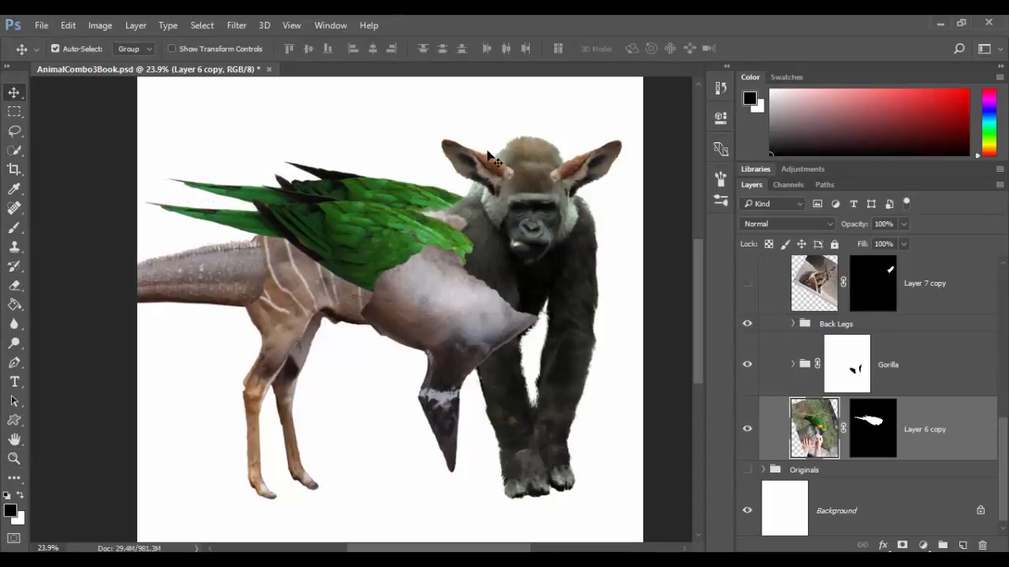
key(ctrl+t)
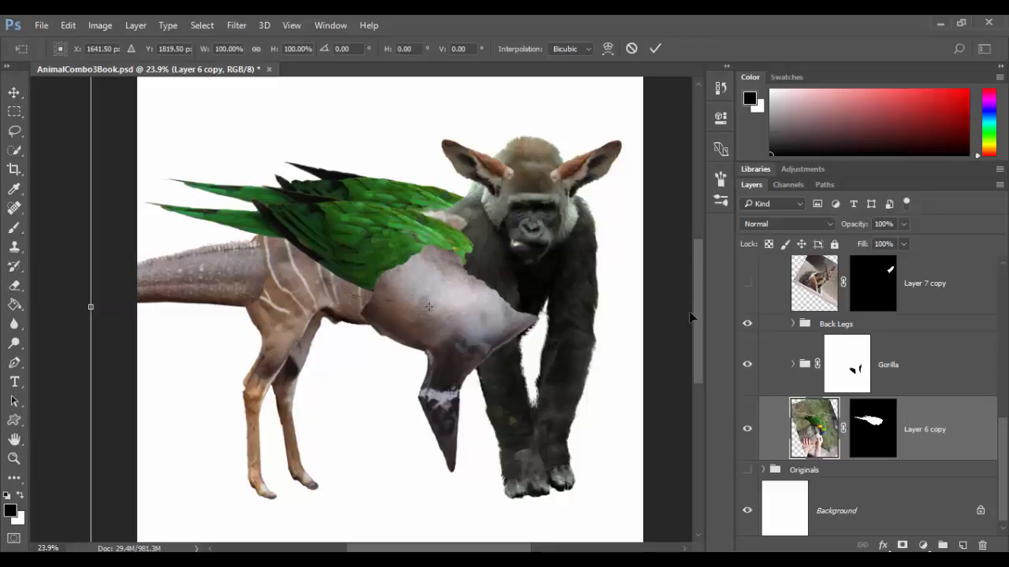
key(Return)
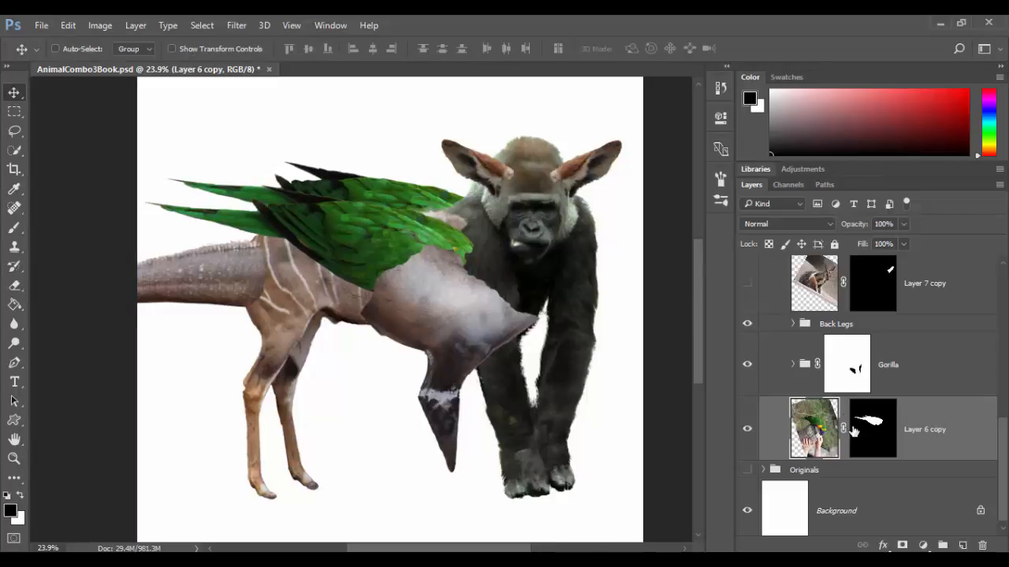
right_click(884, 447)
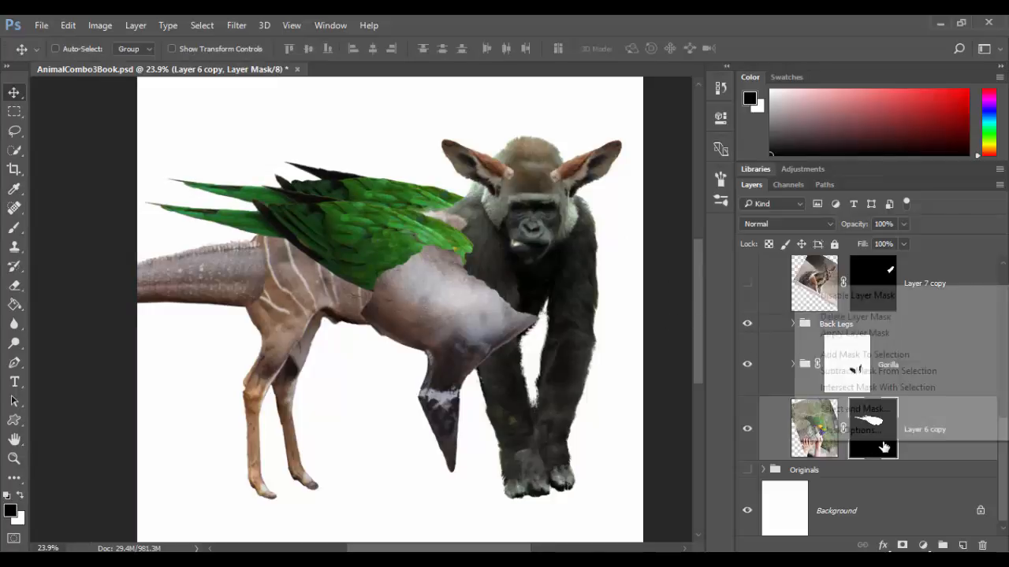
click(859, 317)
- Rotate the wing copy to about 17°, shift it toward the gorilla's shoulder behind the front wing, and apply the transform
key(ctrl+t)
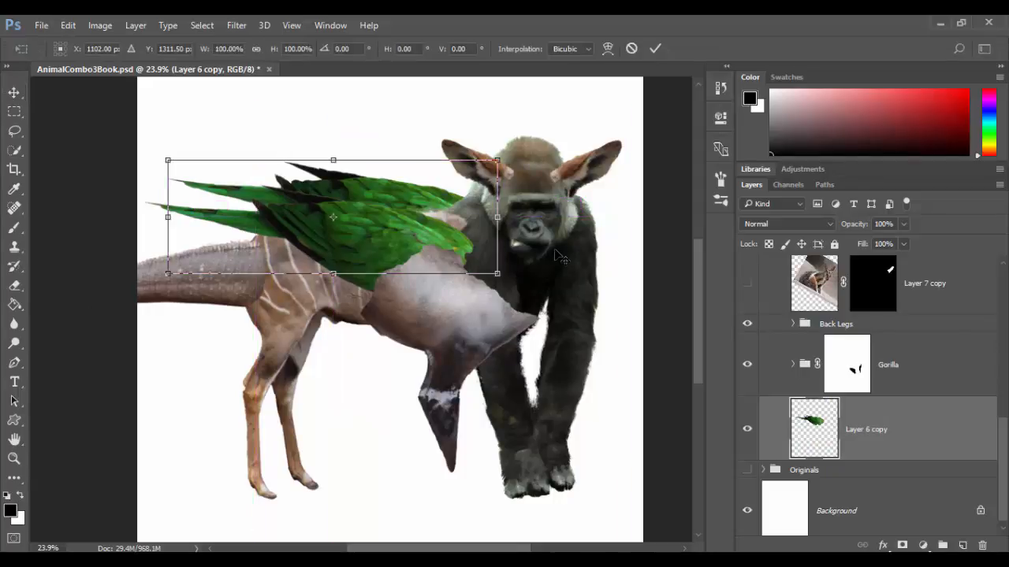
drag(554, 265, 535, 319)
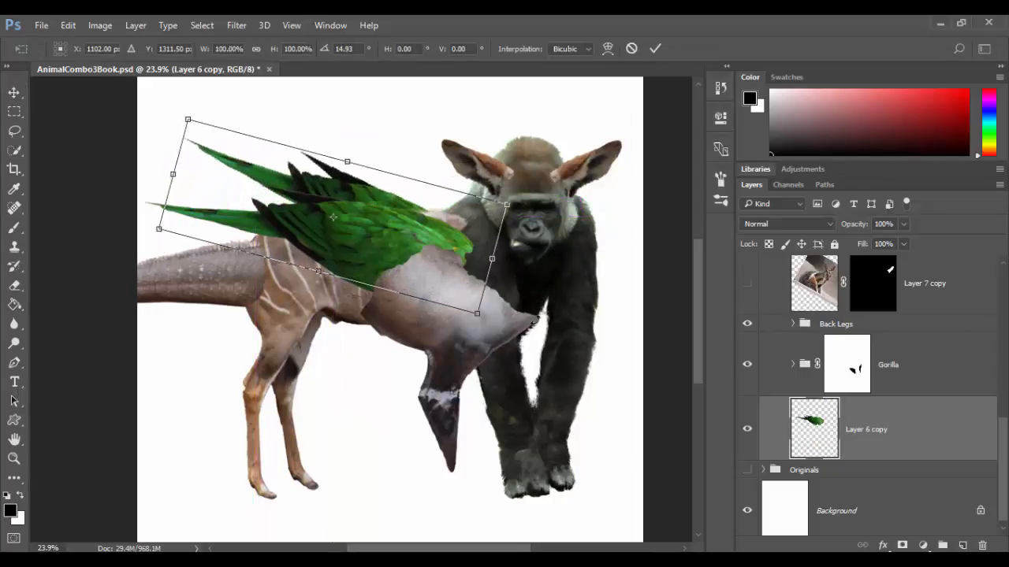
drag(386, 205, 419, 212)
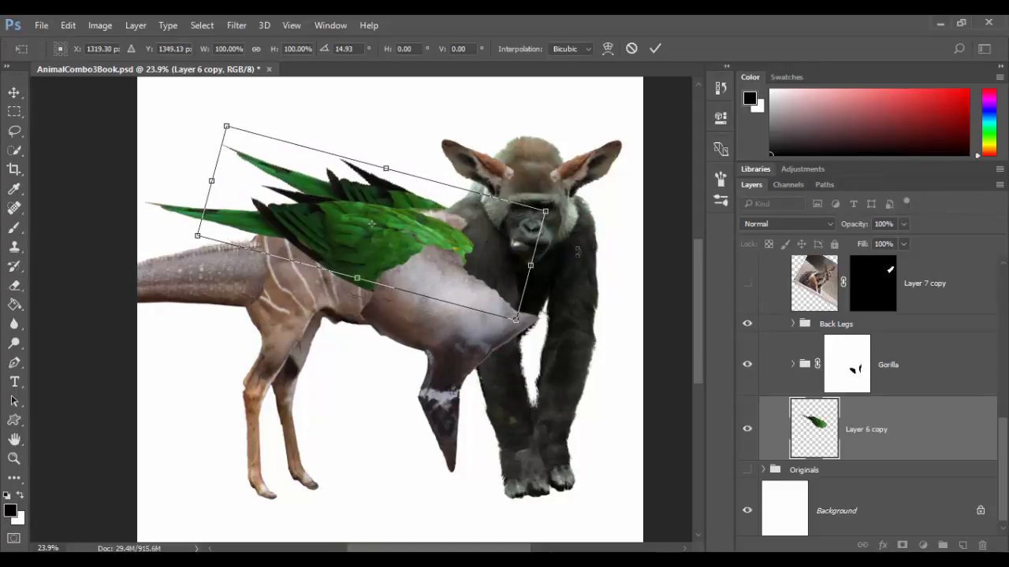
drag(576, 214, 575, 221)
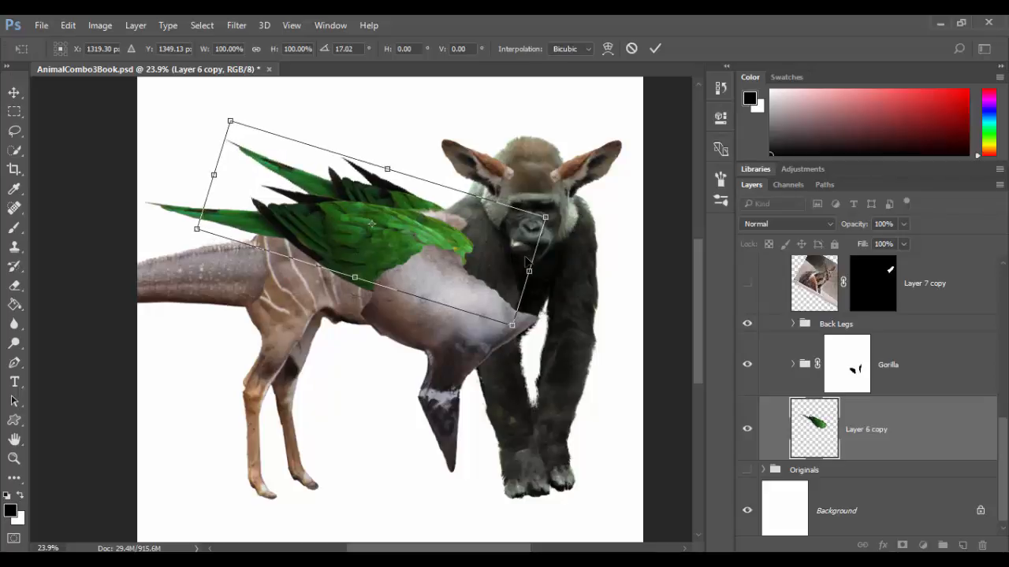
key(Return)
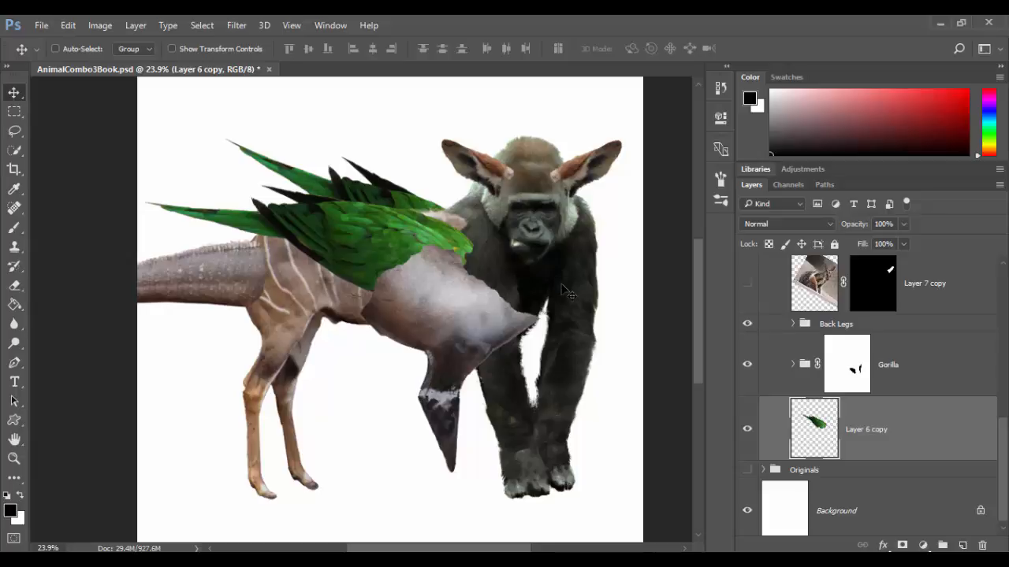
key(z)
drag(507, 310, 470, 307)
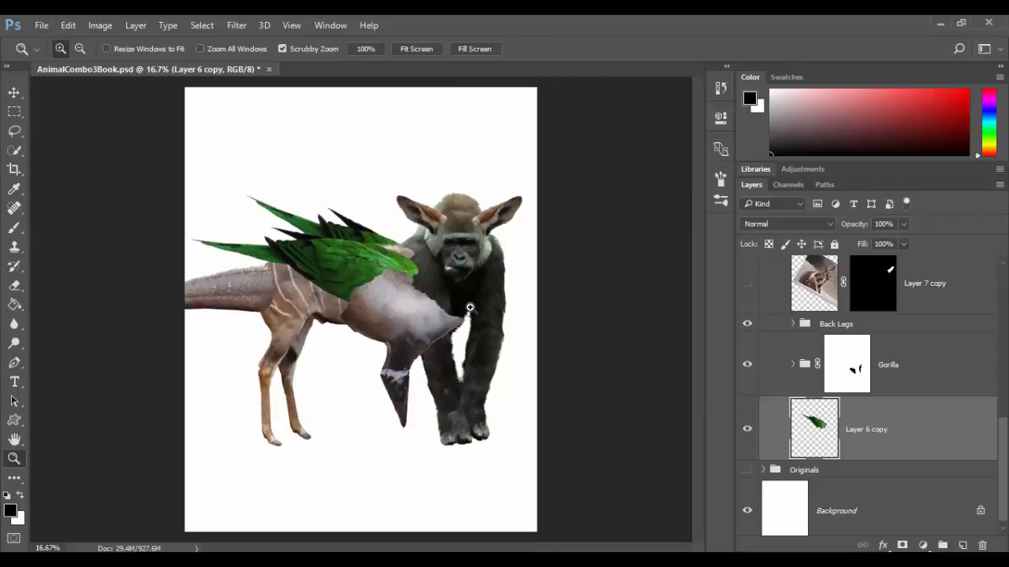